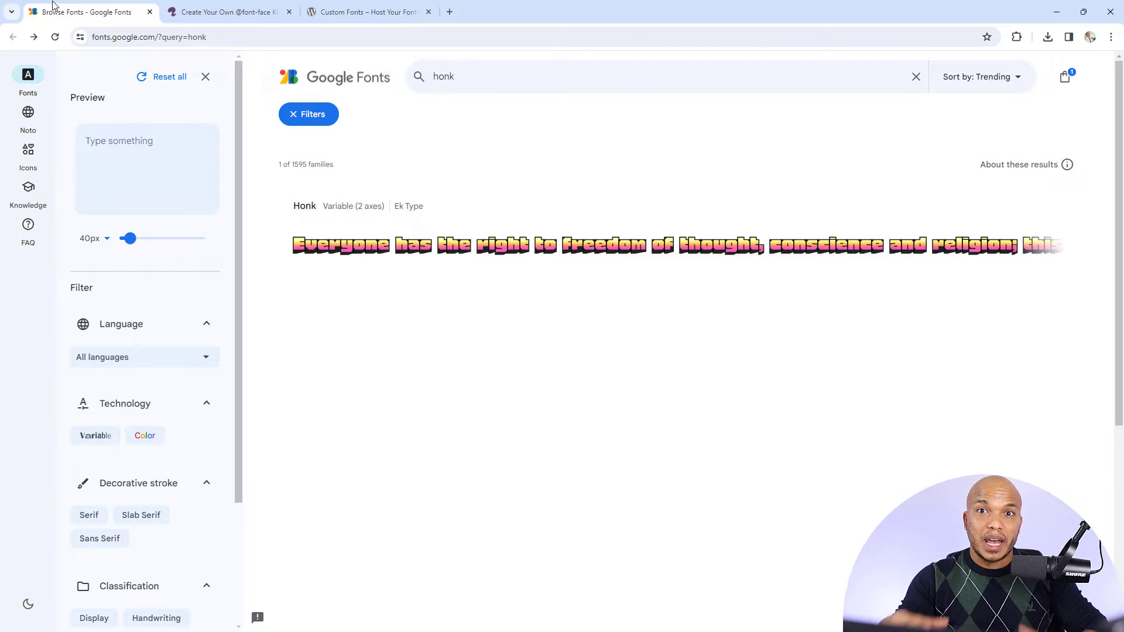
# Review the open pages for the Custom Fonts plugin, the Webfont Generator and the Google Fonts search for honk
pyautogui.click(364, 5)
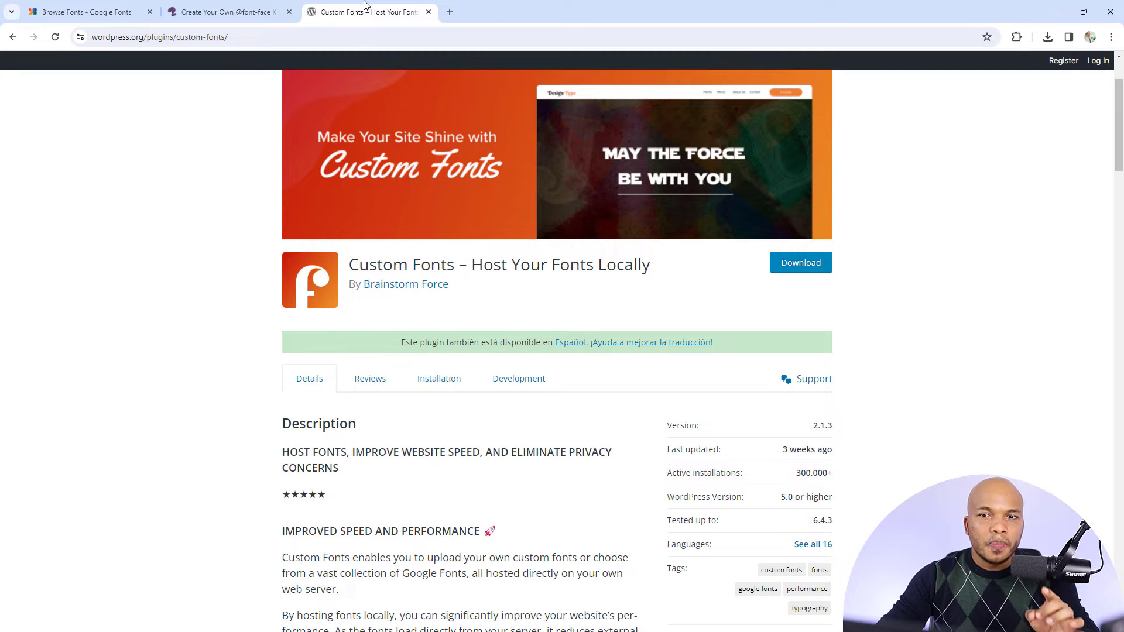
pyautogui.click(239, 7)
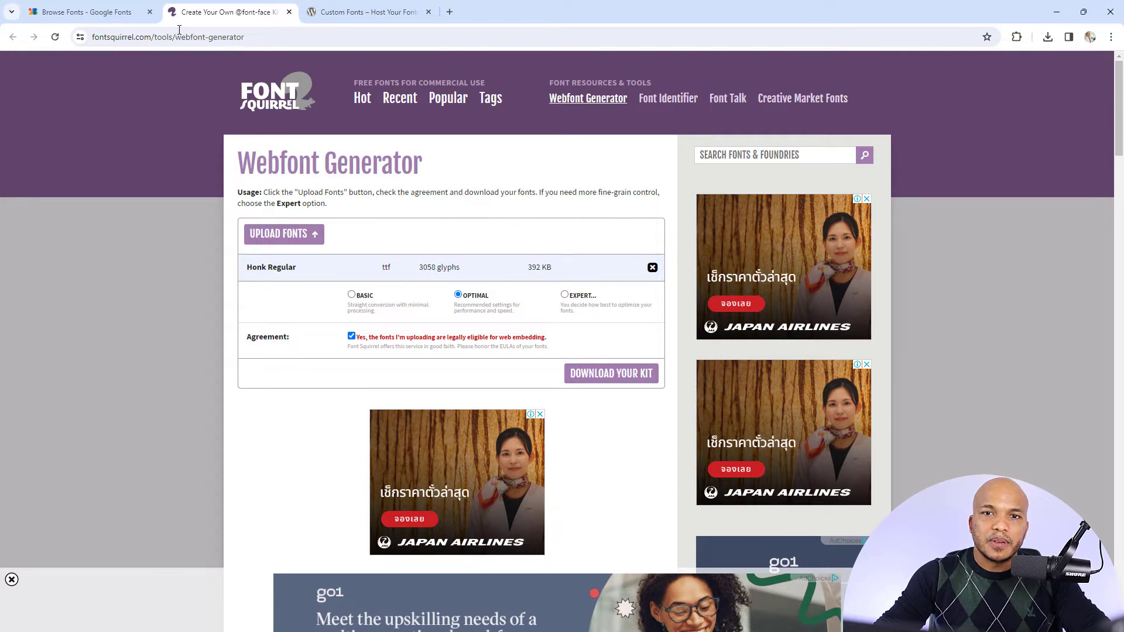
pyautogui.click(128, 11)
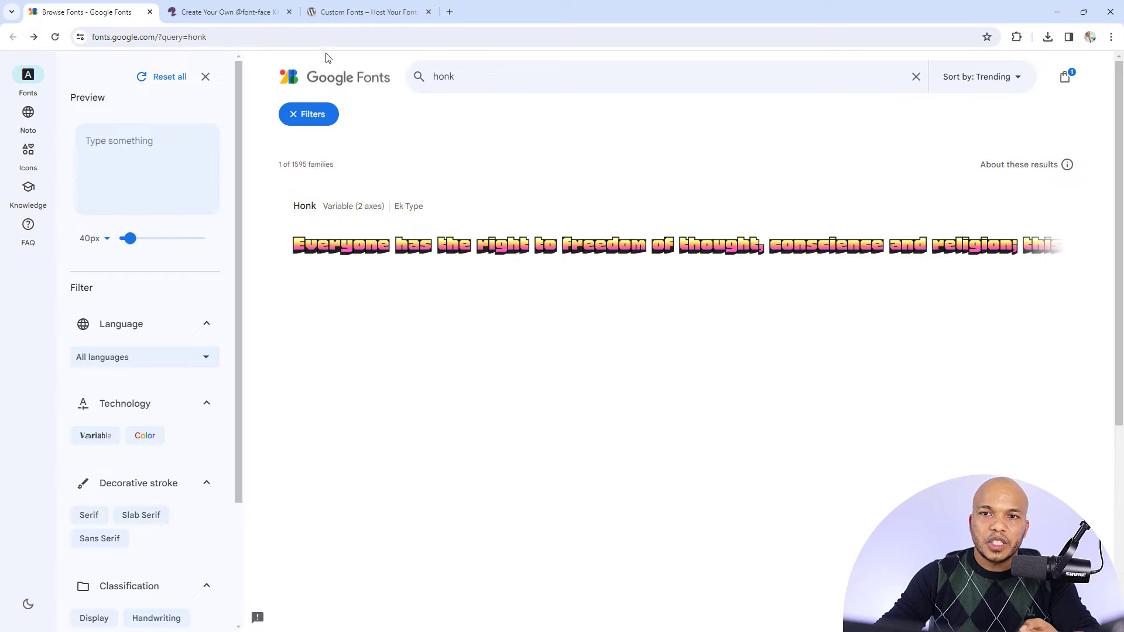
pyautogui.click(246, 11)
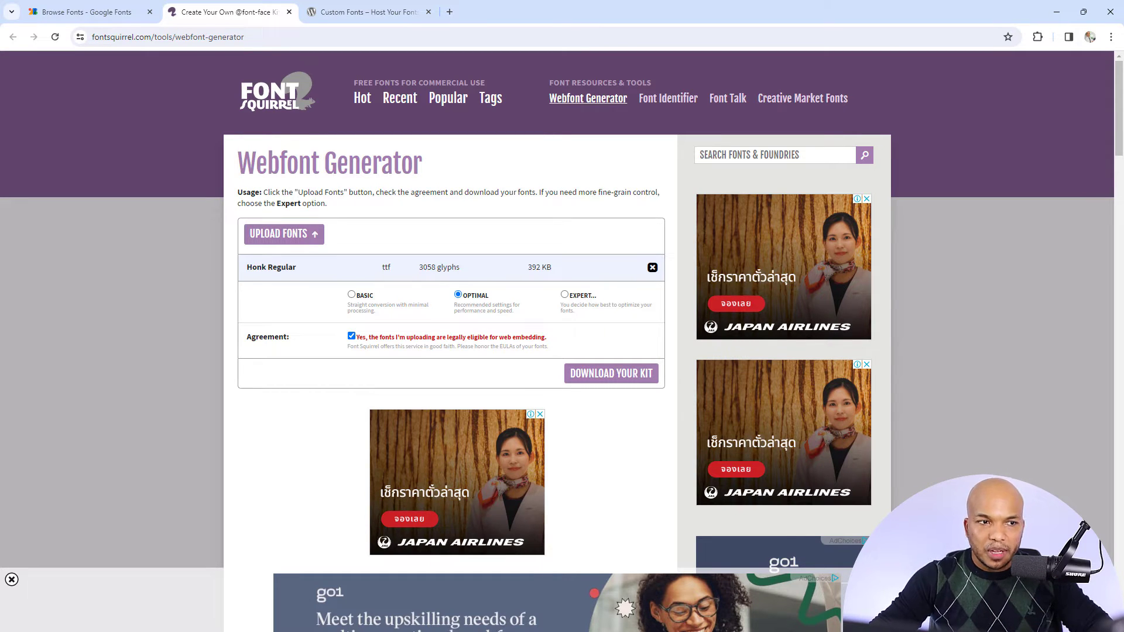
pyautogui.moveTo(0, 235); pyautogui.dragTo(698, 225)
pyautogui.doubleClick(697, 225)
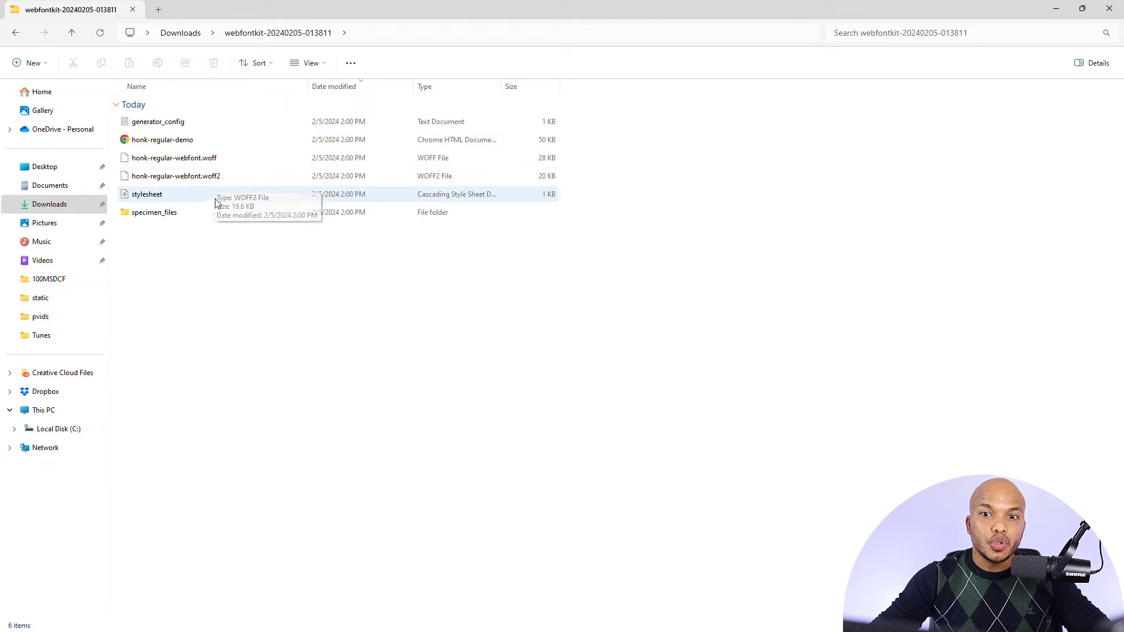
pyautogui.click(203, 158)
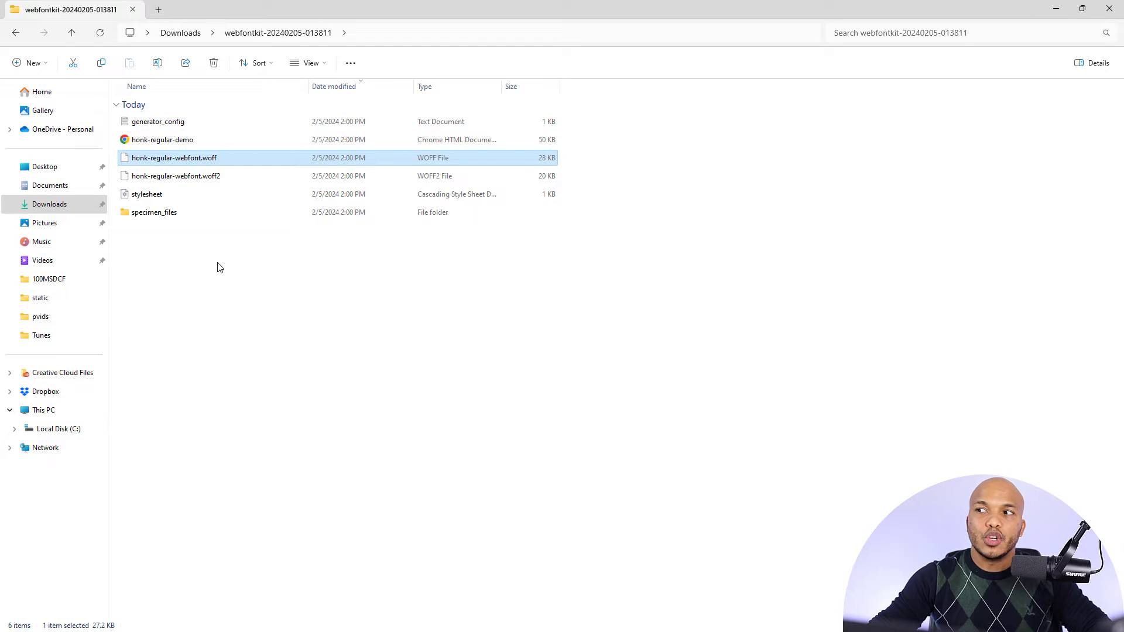
pyautogui.click(1110, 9)
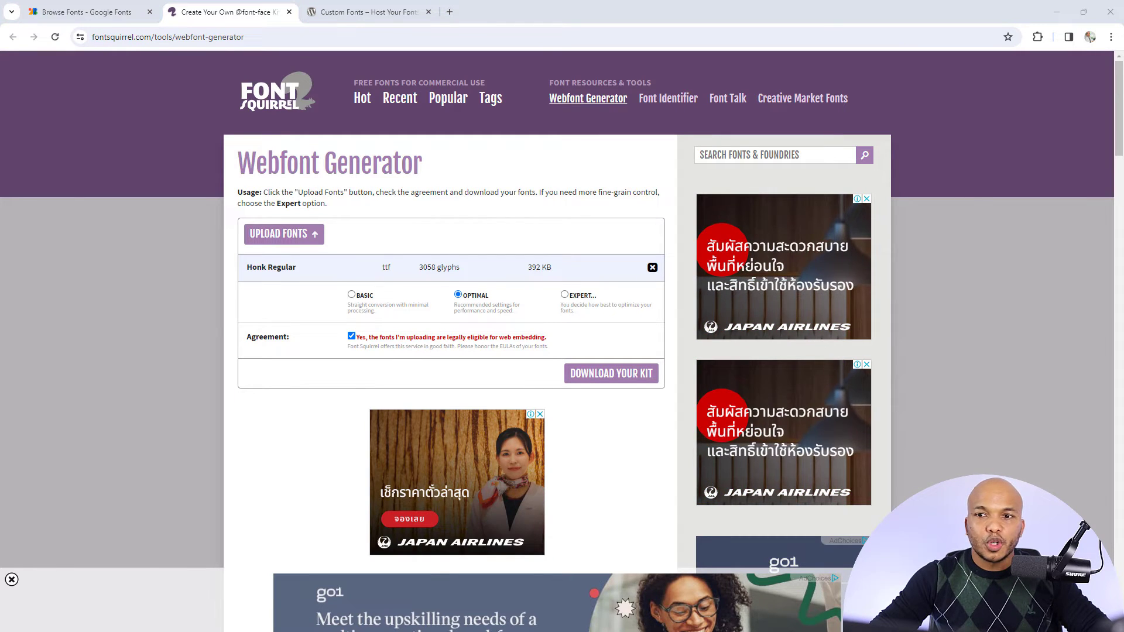
# Switch to the WordPress dashboard and start a new font on the Custom Fonts plugin's page
pyautogui.moveTo(0, 266); pyautogui.dragTo(292, 228)
pyautogui.click(678, 226)
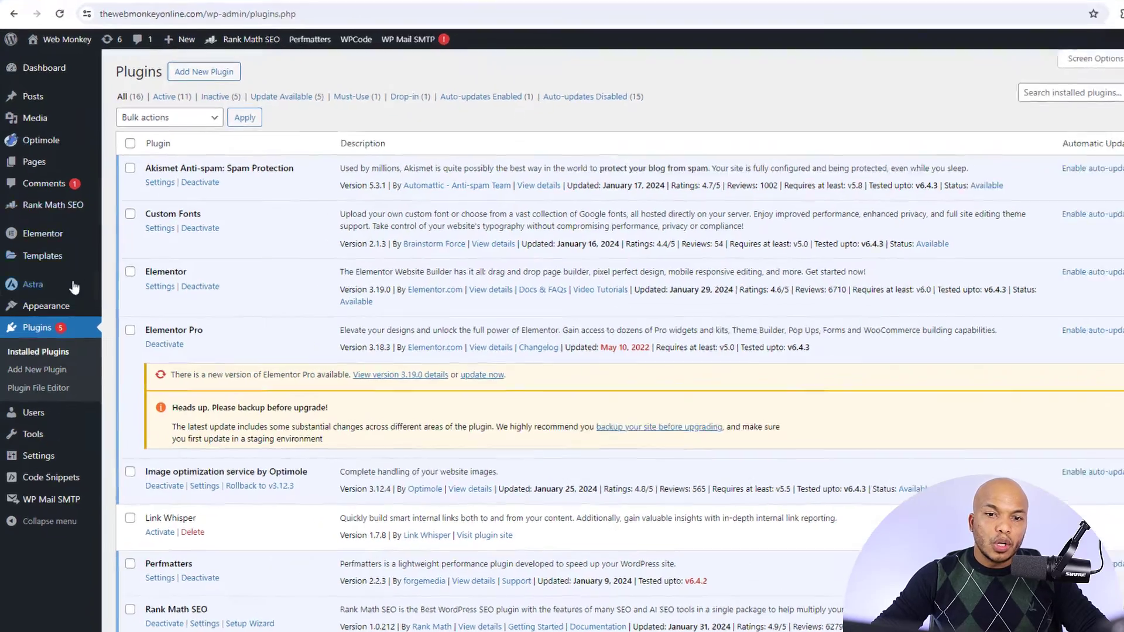
pyautogui.moveTo(65, 306)
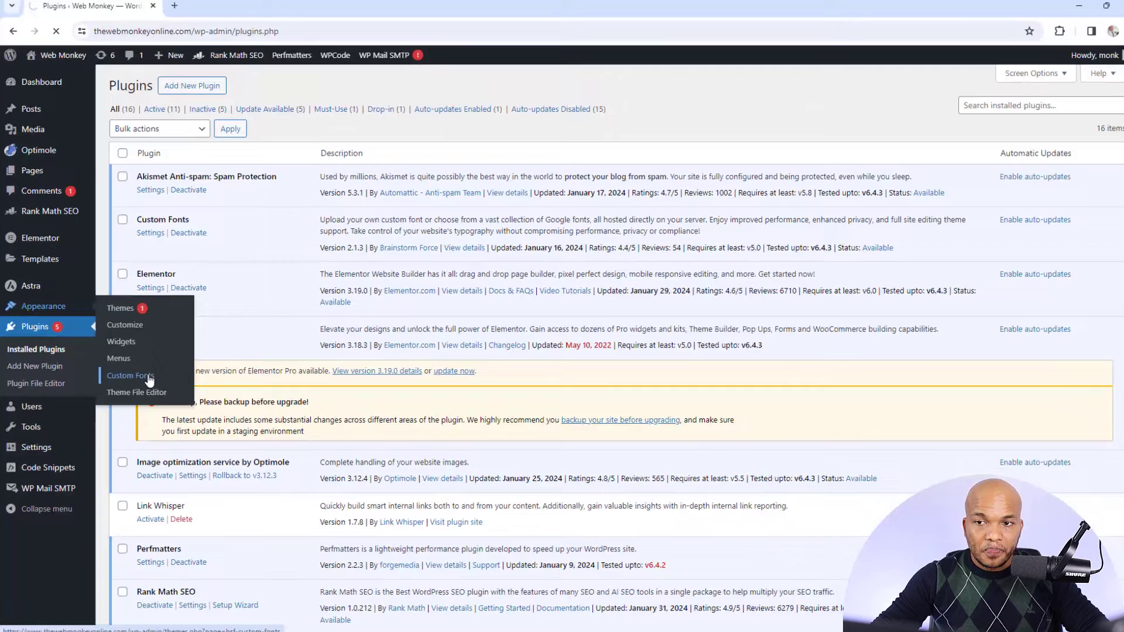
pyautogui.click(233, 416)
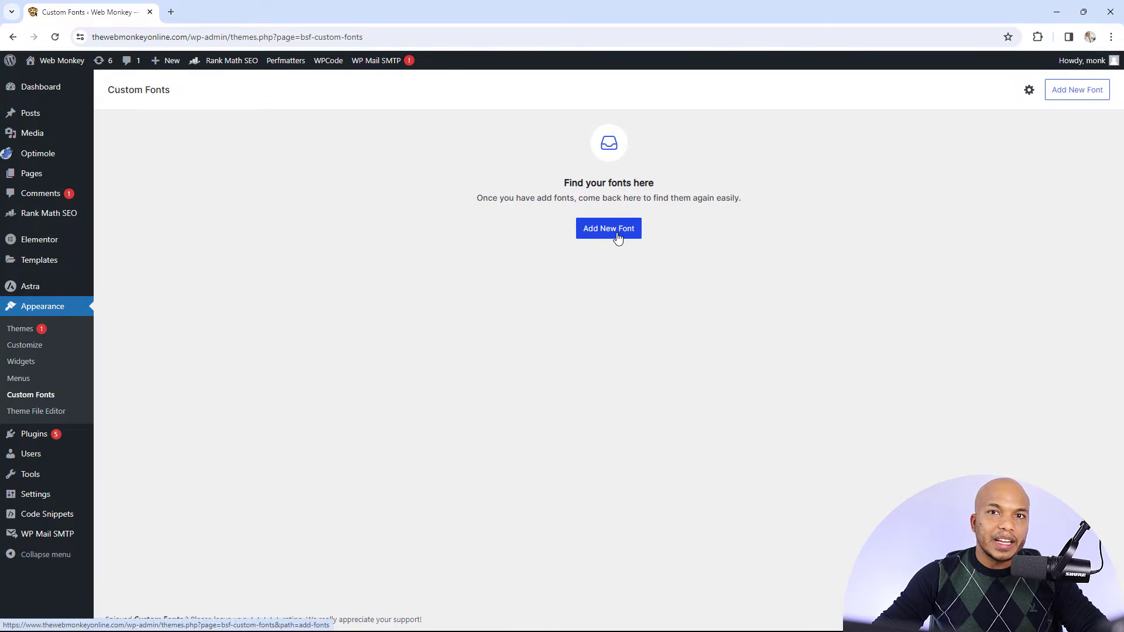
pyautogui.click(618, 234)
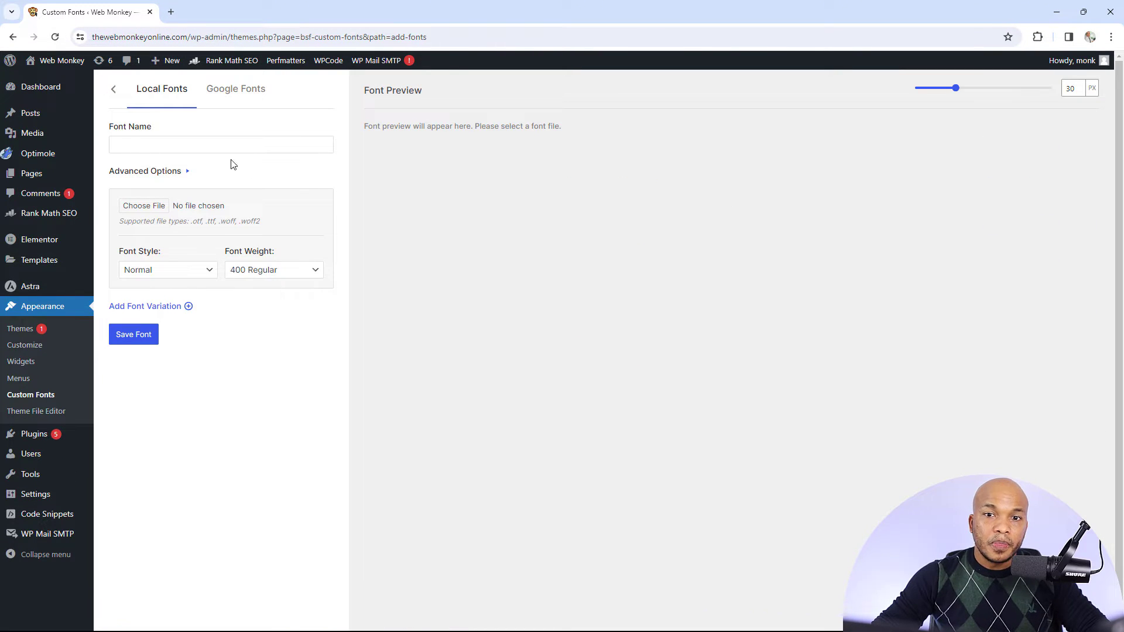
# Name the local font Custom Font and assign it honk-regular-webfont.woff2 from the media library
pyautogui.click(196, 147)
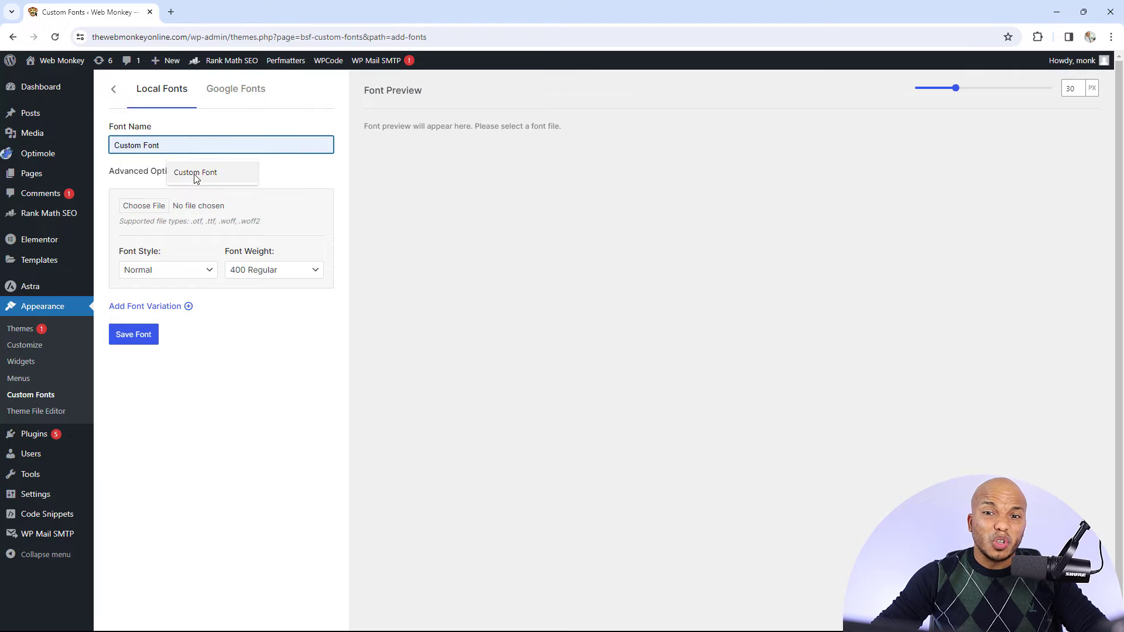
pyautogui.click(196, 172)
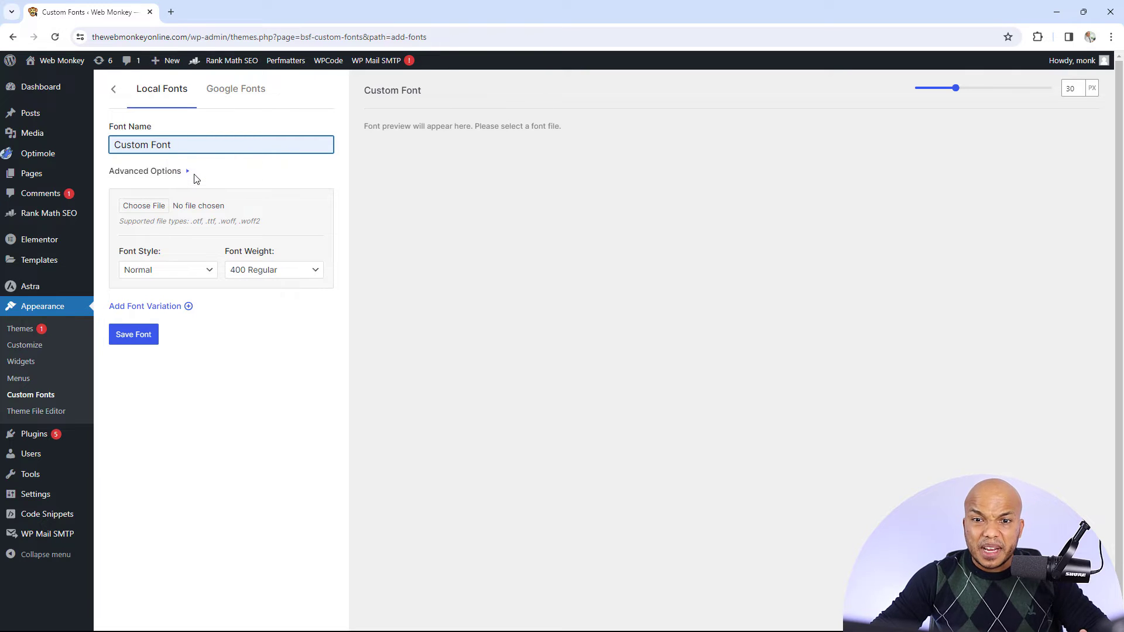
pyautogui.click(144, 209)
pyautogui.click(115, 108)
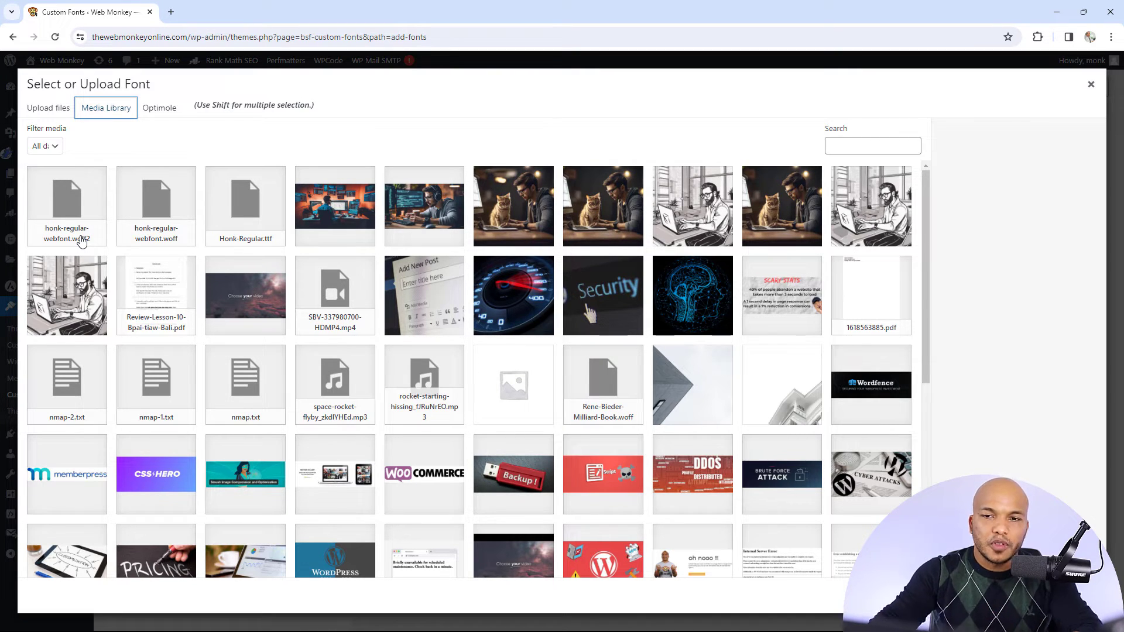
pyautogui.click(82, 242)
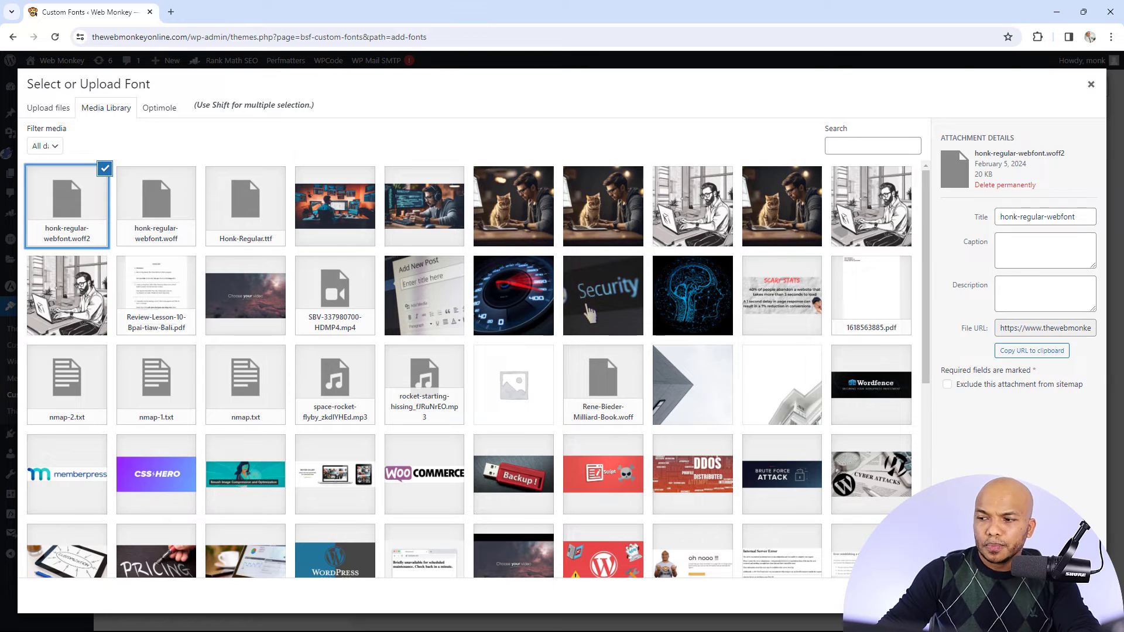
pyautogui.click(1079, 596)
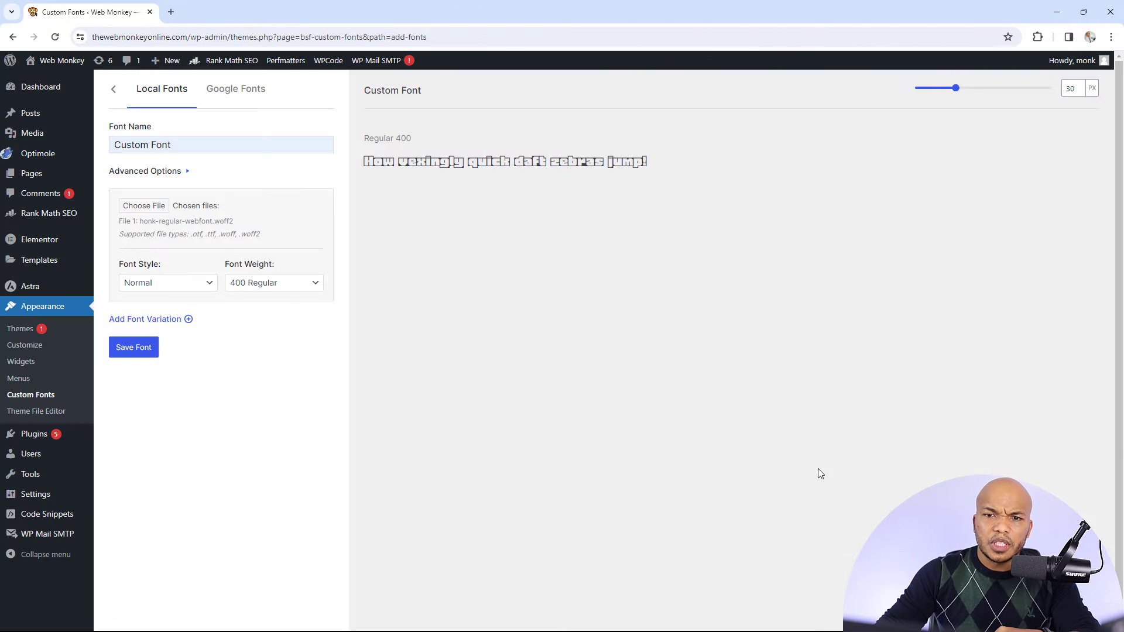
# Review the available style and weight options for the chosen font file
pyautogui.click(208, 284)
pyautogui.click(209, 285)
pyautogui.click(248, 287)
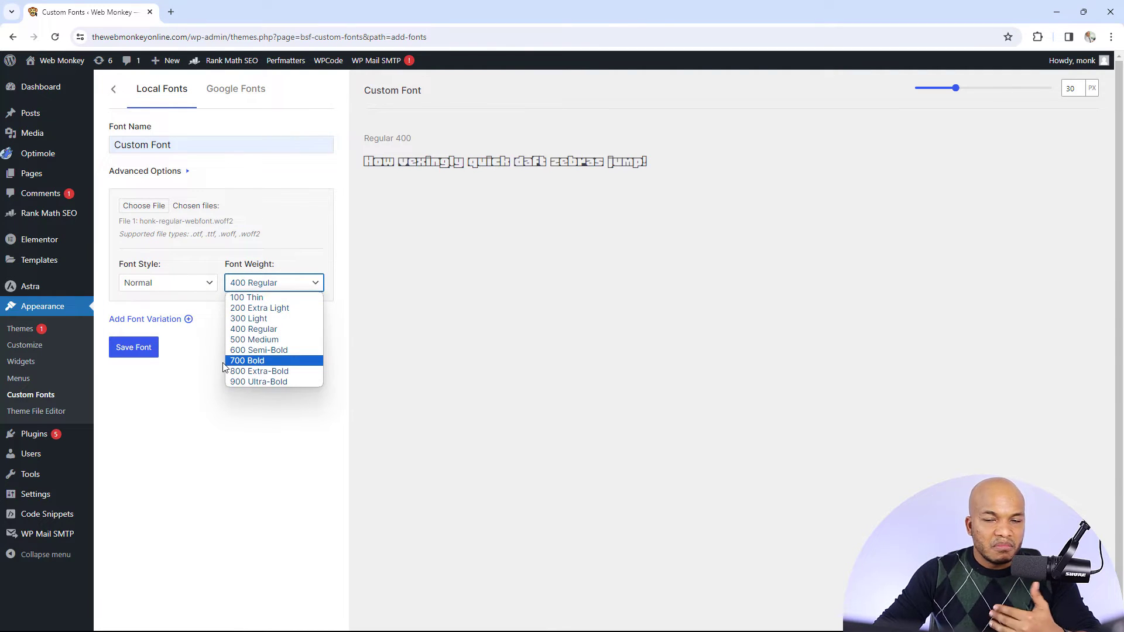
pyautogui.click(139, 405)
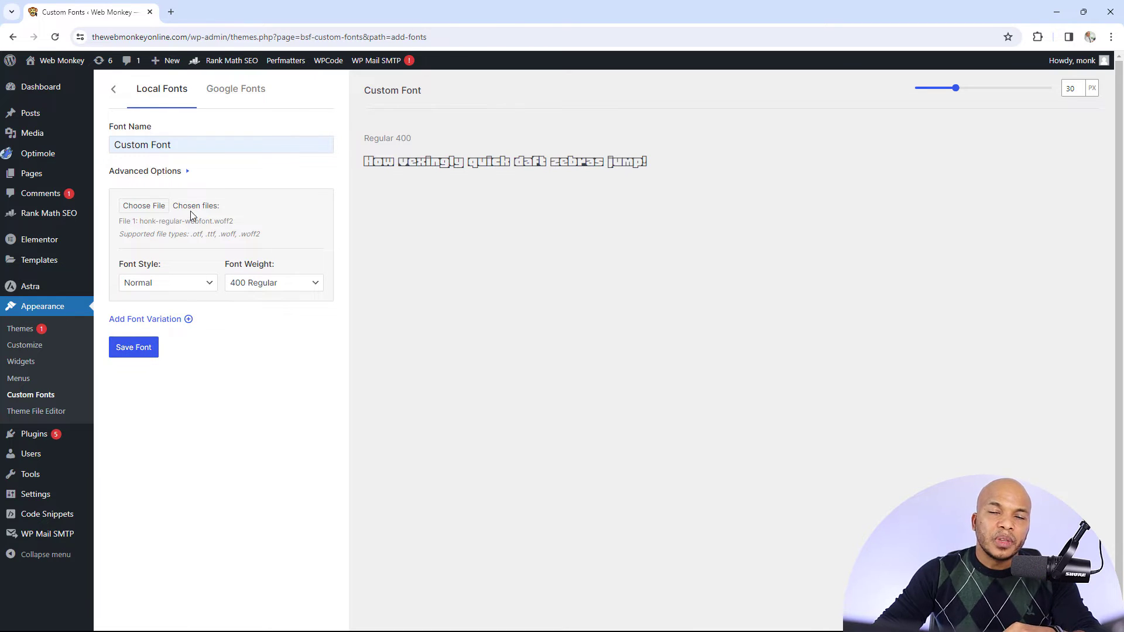
# Set the font fallback to Serif in the advanced options, keep font display on auto and save the font
pyautogui.click(182, 172)
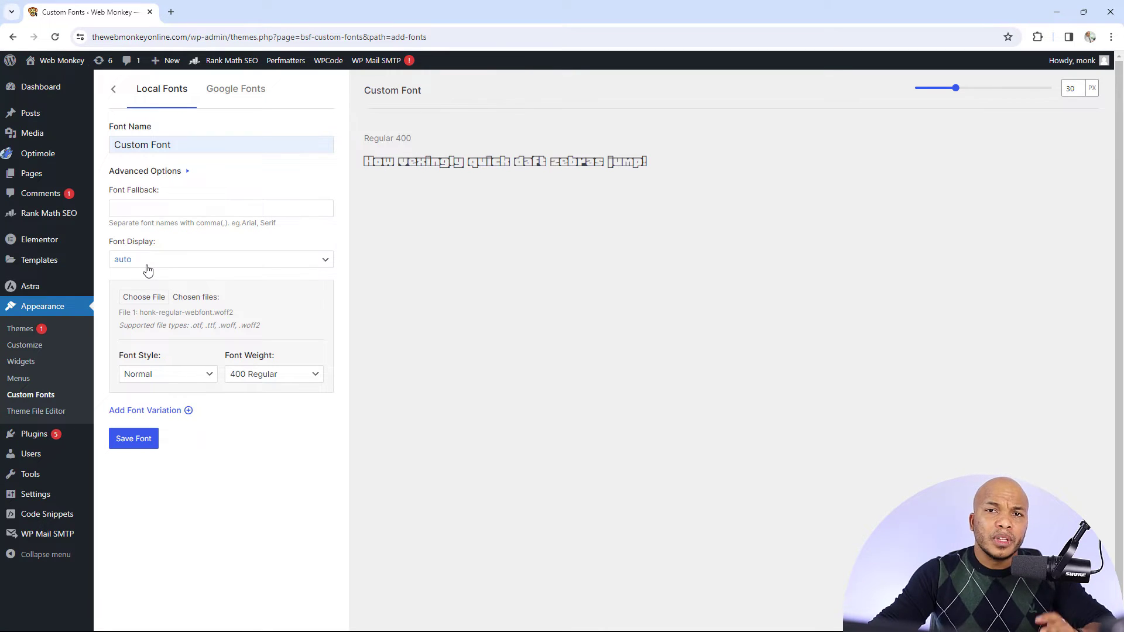
pyautogui.click(173, 206)
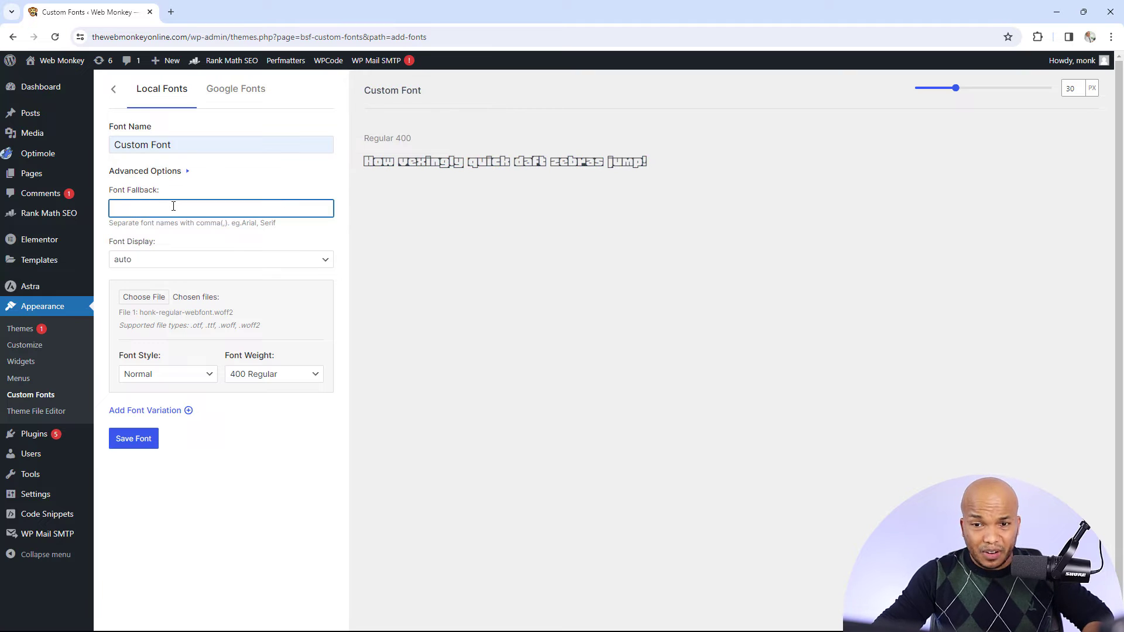
pyautogui.write('Serif')
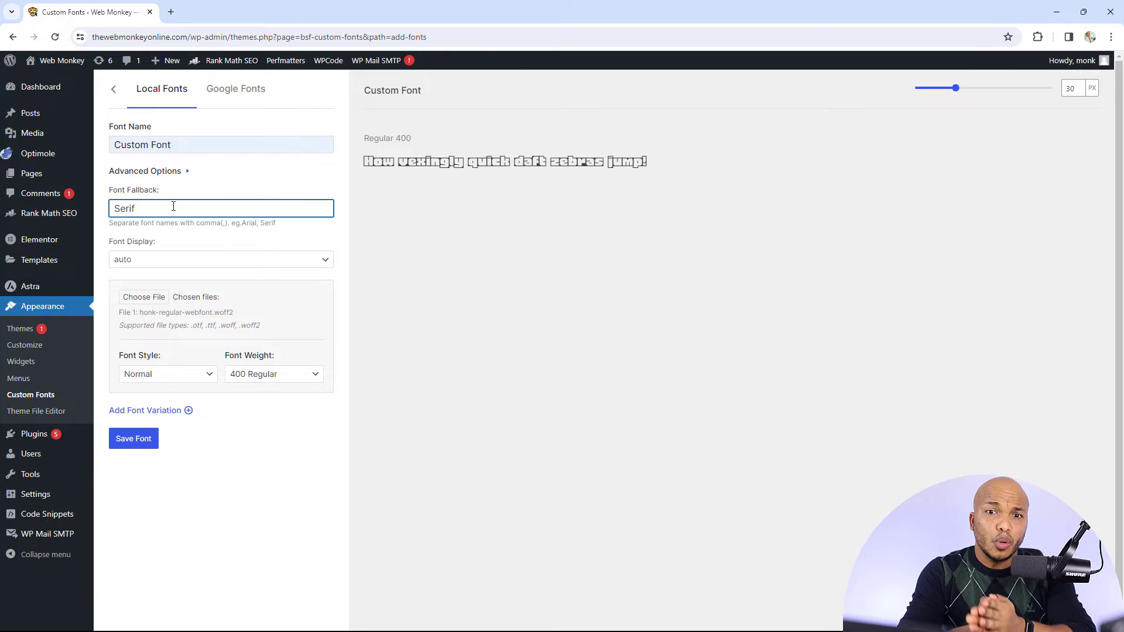
pyautogui.click(146, 264)
pyautogui.click(147, 269)
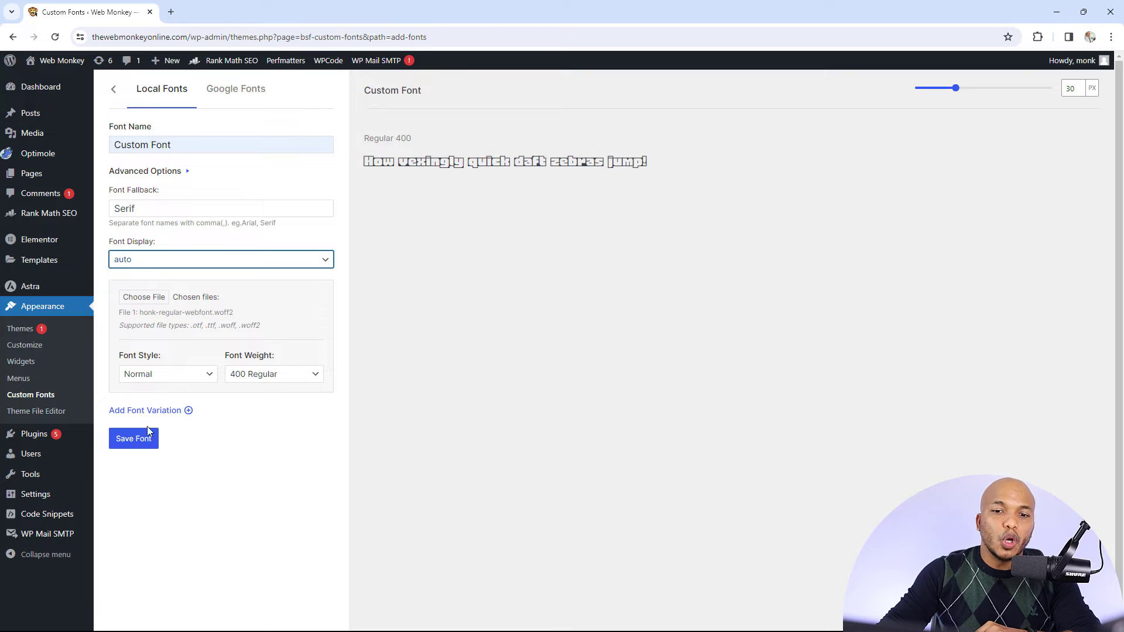
pyautogui.click(139, 445)
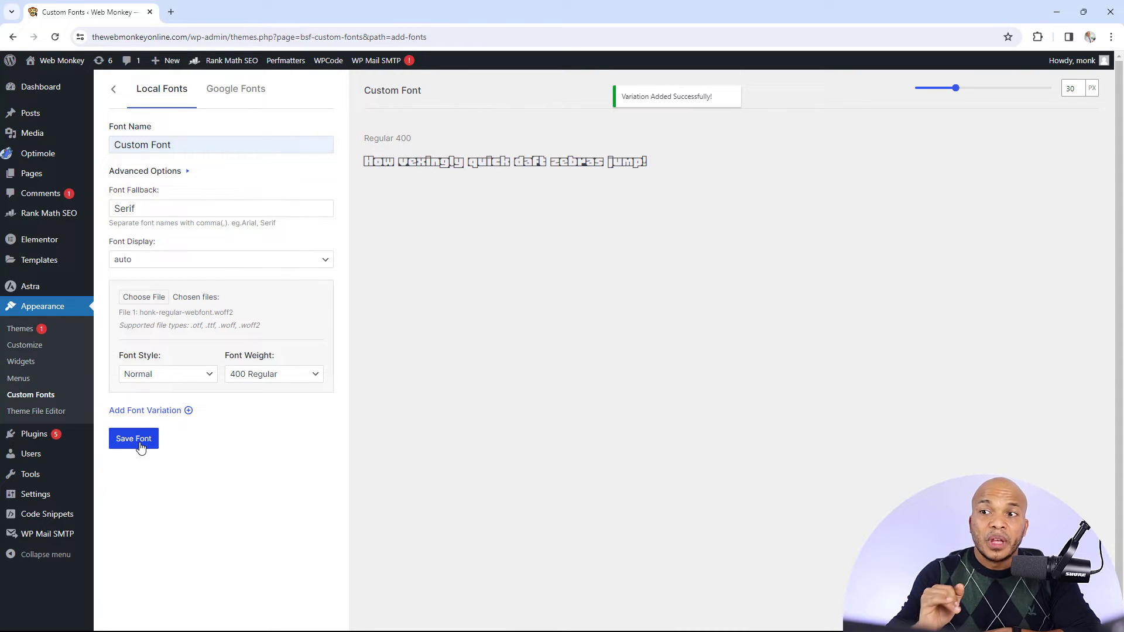
# Look through the Google font families that the Custom Fonts plugin can host locally
pyautogui.click(242, 98)
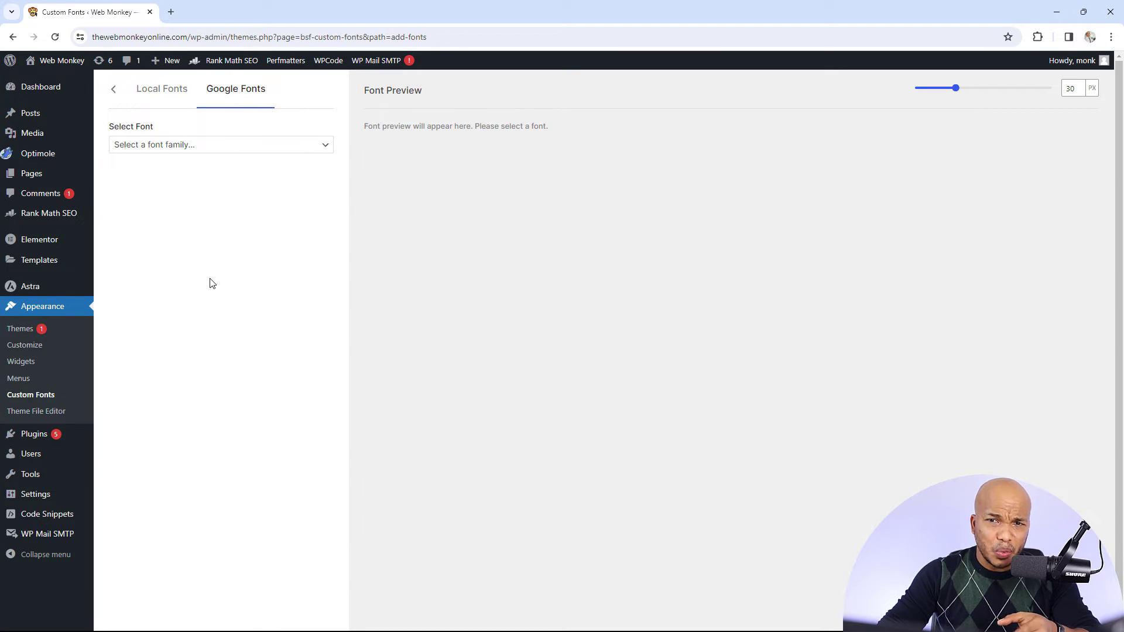
pyautogui.click(242, 147)
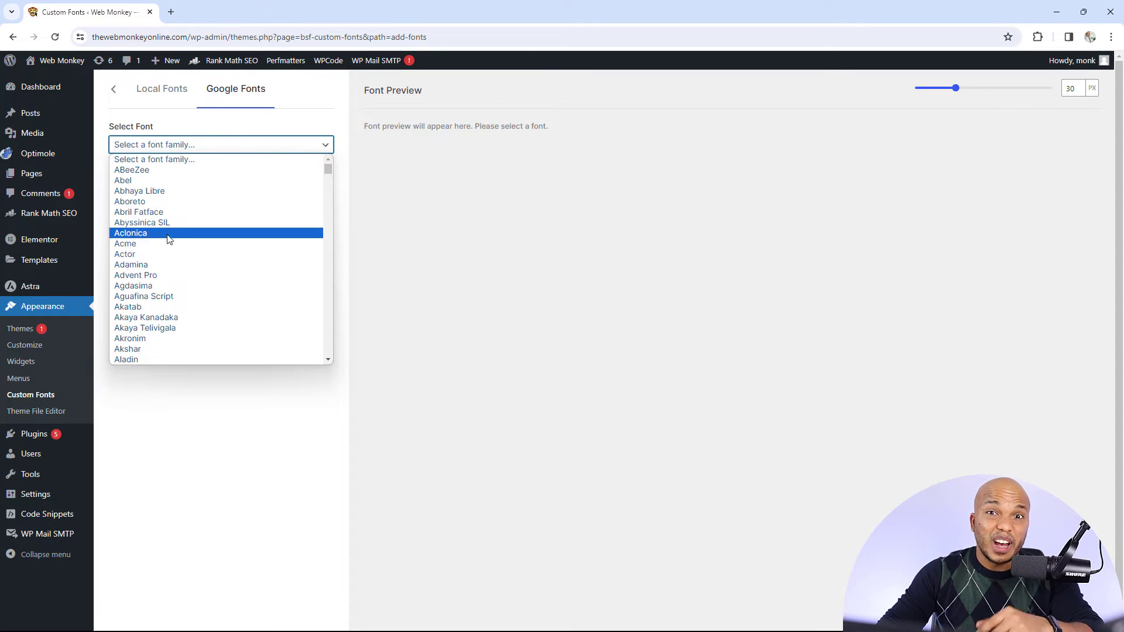
pyautogui.click(238, 461)
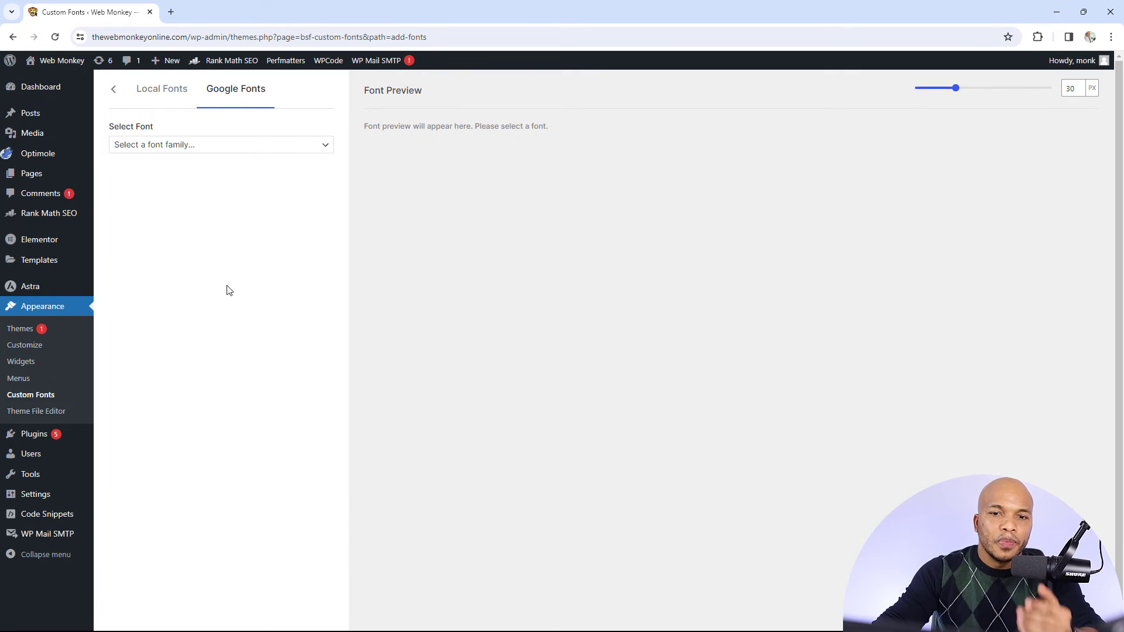
# Create a new font in Elementor's own custom fonts section with the family name Custom Font
pyautogui.moveTo(55, 244)
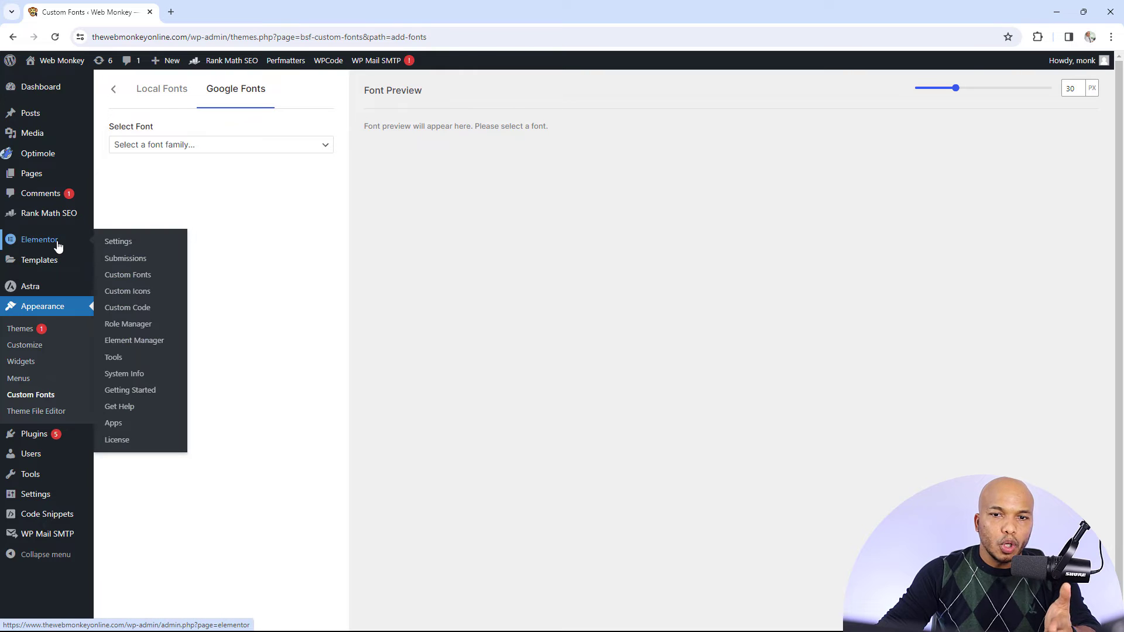
pyautogui.click(139, 282)
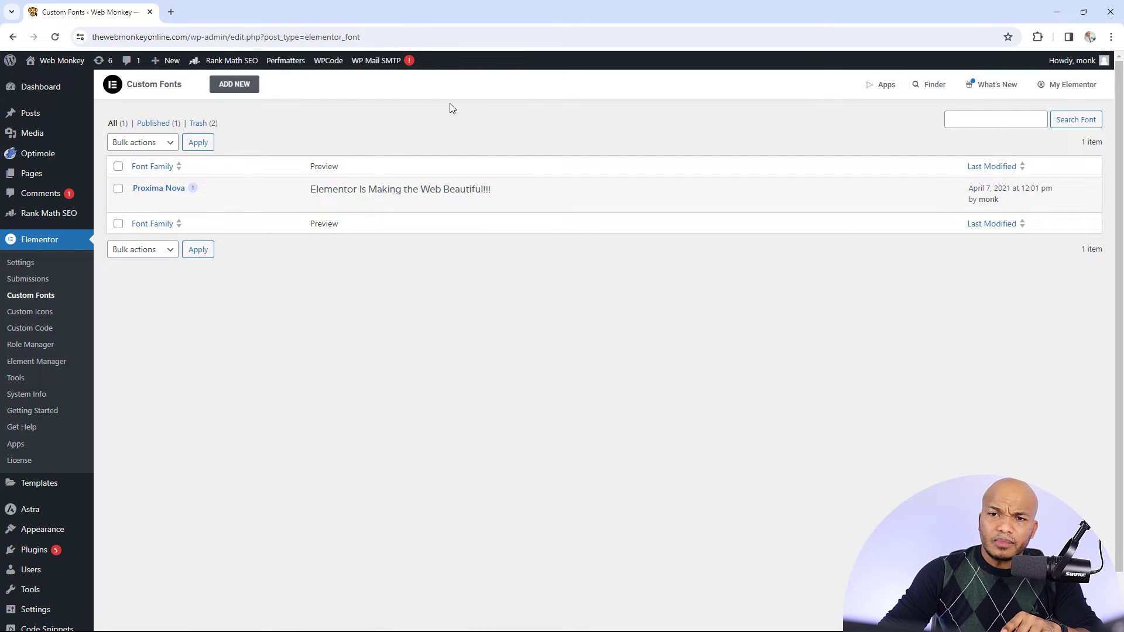
pyautogui.click(253, 89)
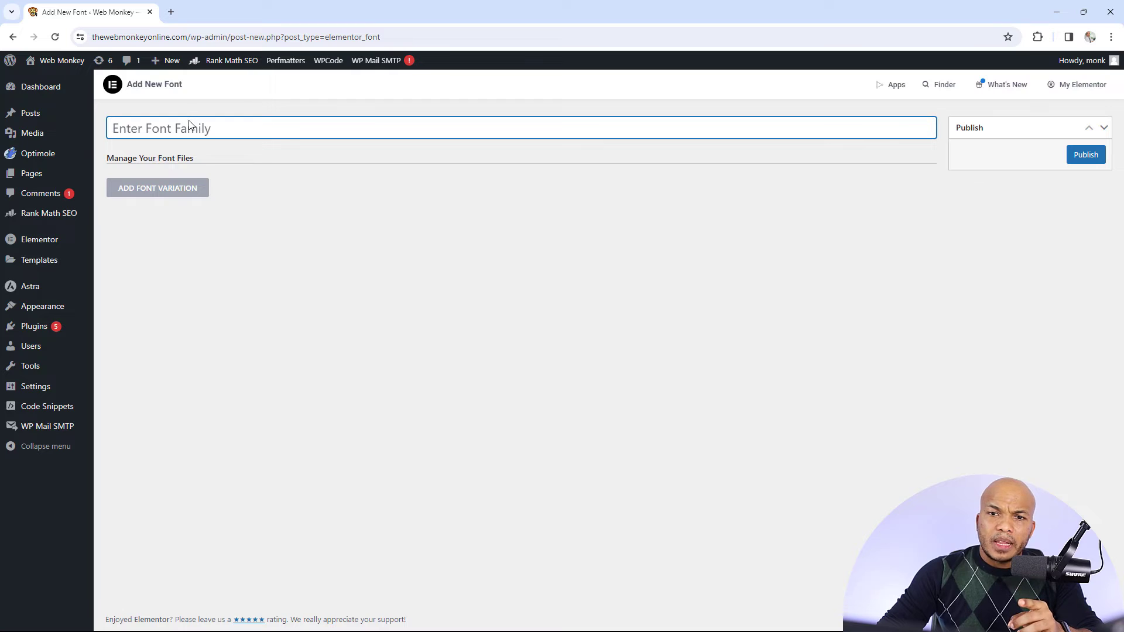
pyautogui.write('CD')
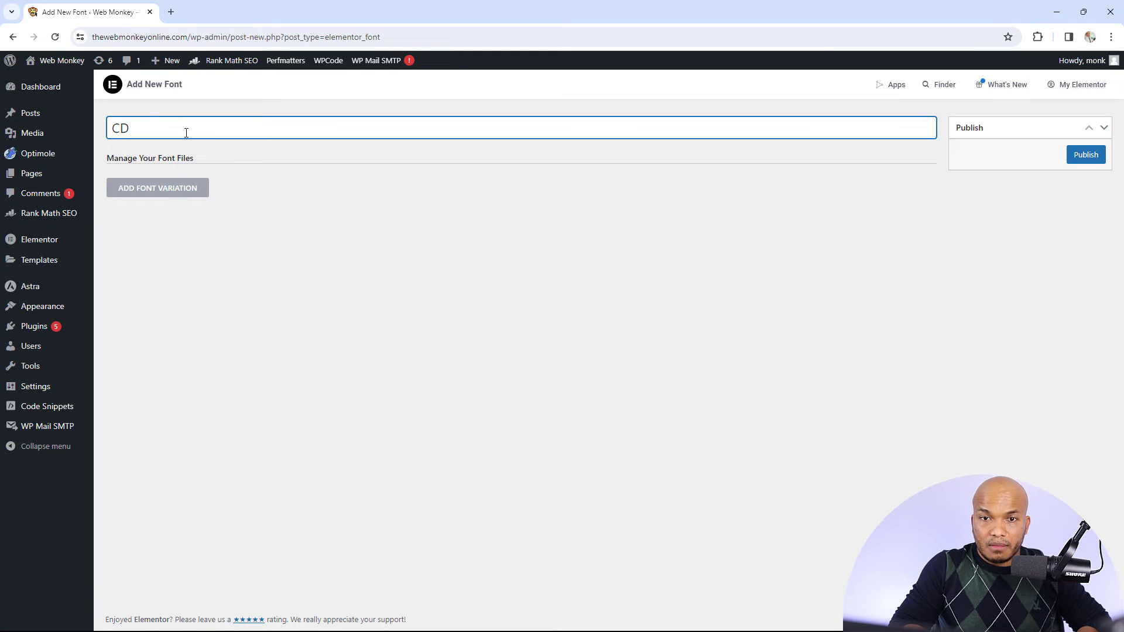
pyautogui.press('BackSpace')
pyautogui.write('usto')
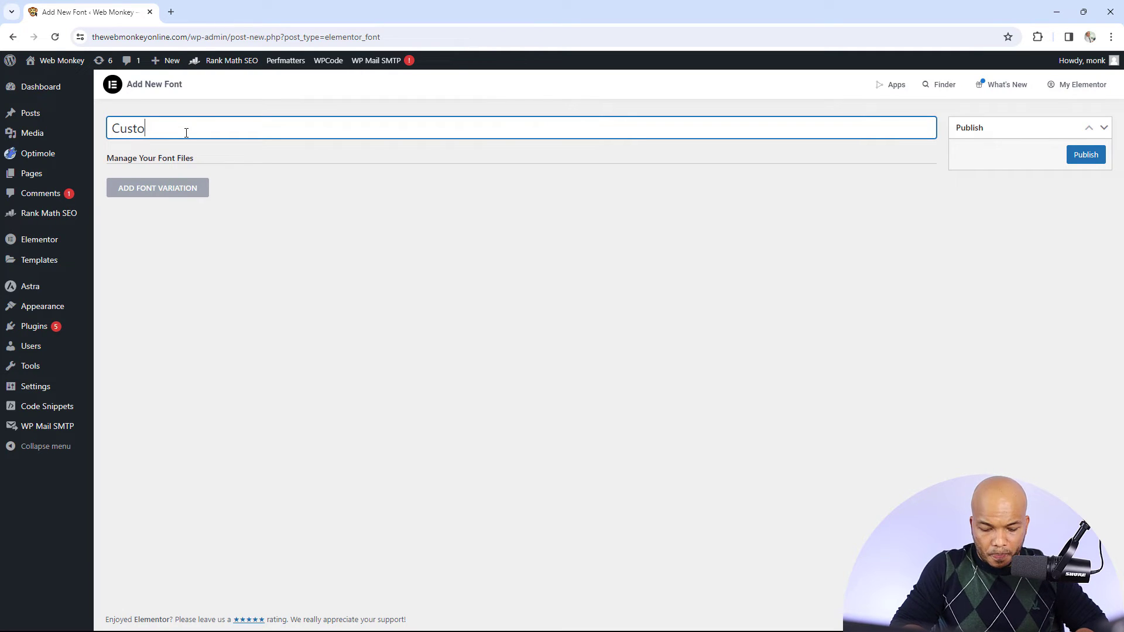
pyautogui.write('m Font')
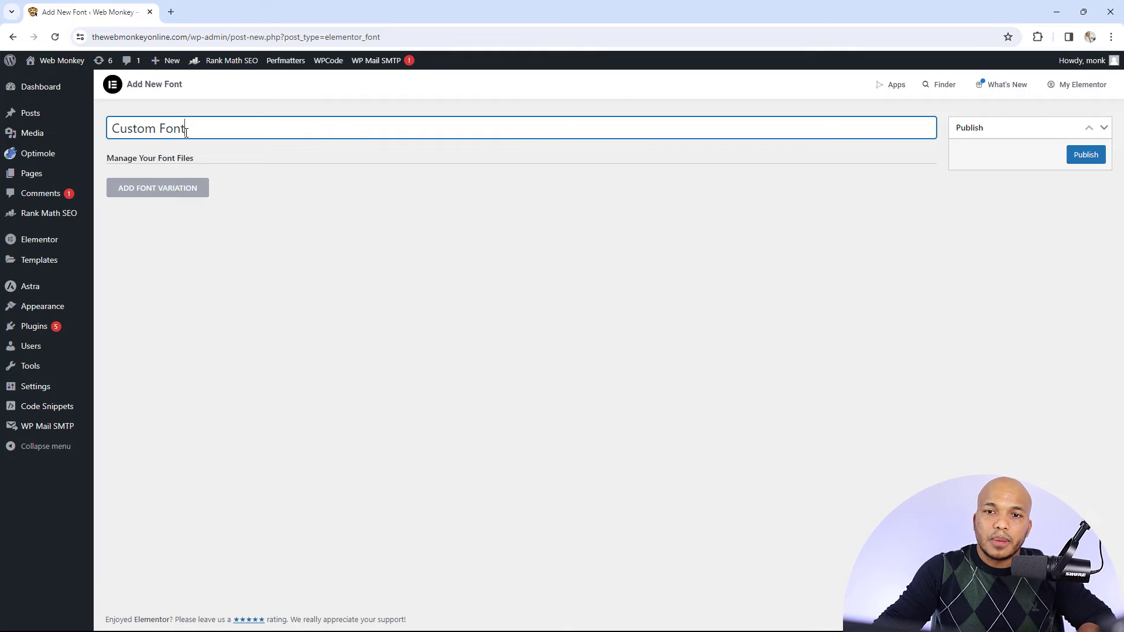
pyautogui.click(159, 192)
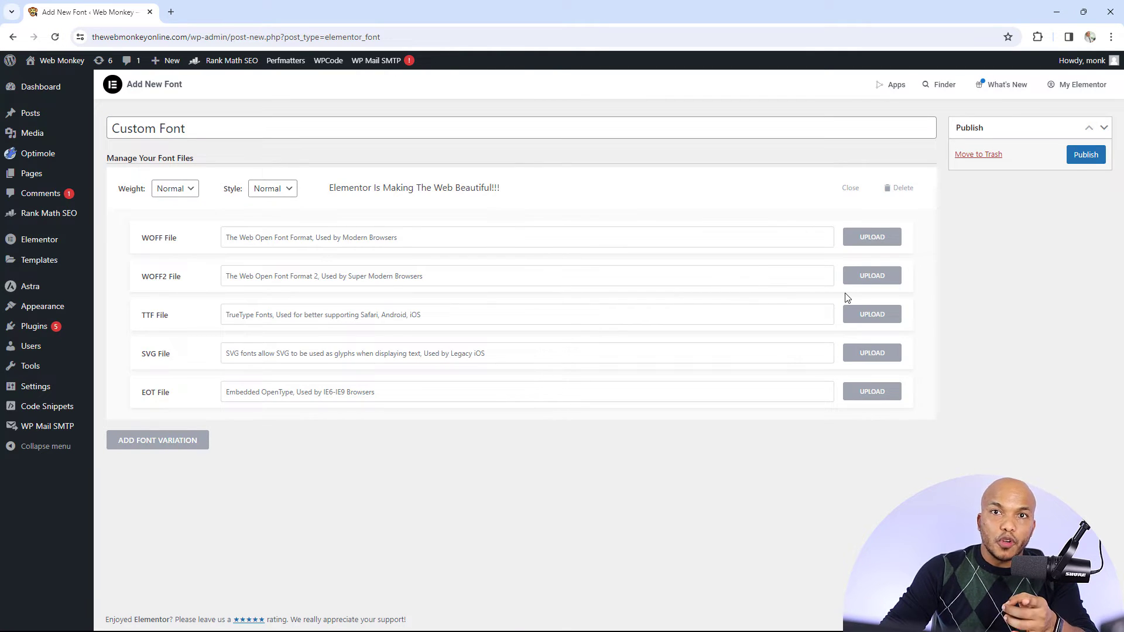
pyautogui.click(863, 282)
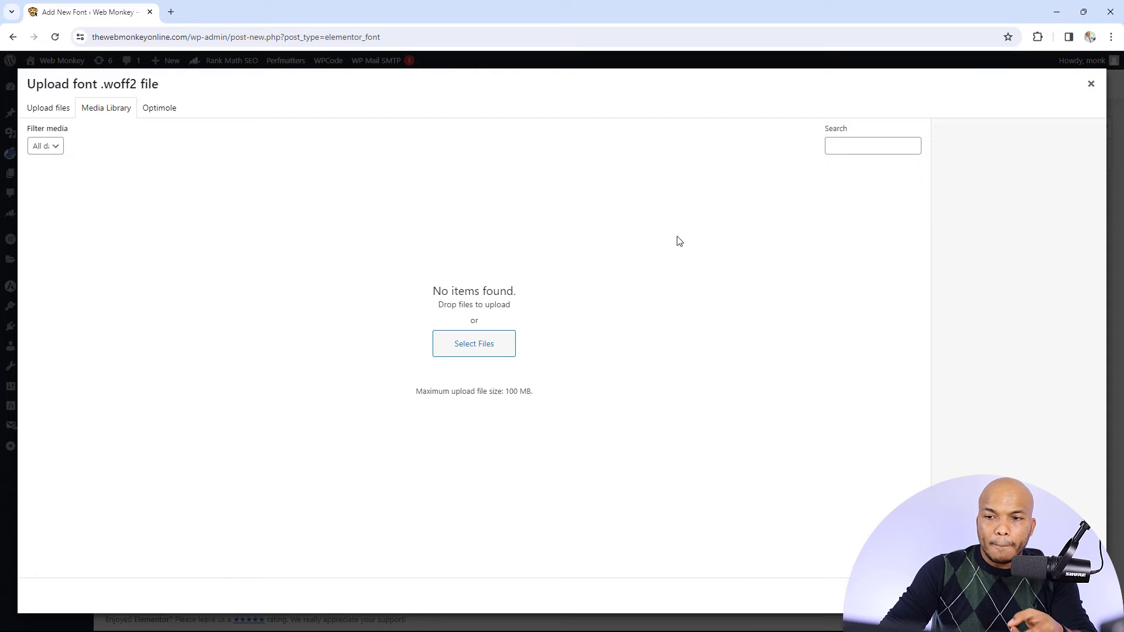
pyautogui.click(463, 348)
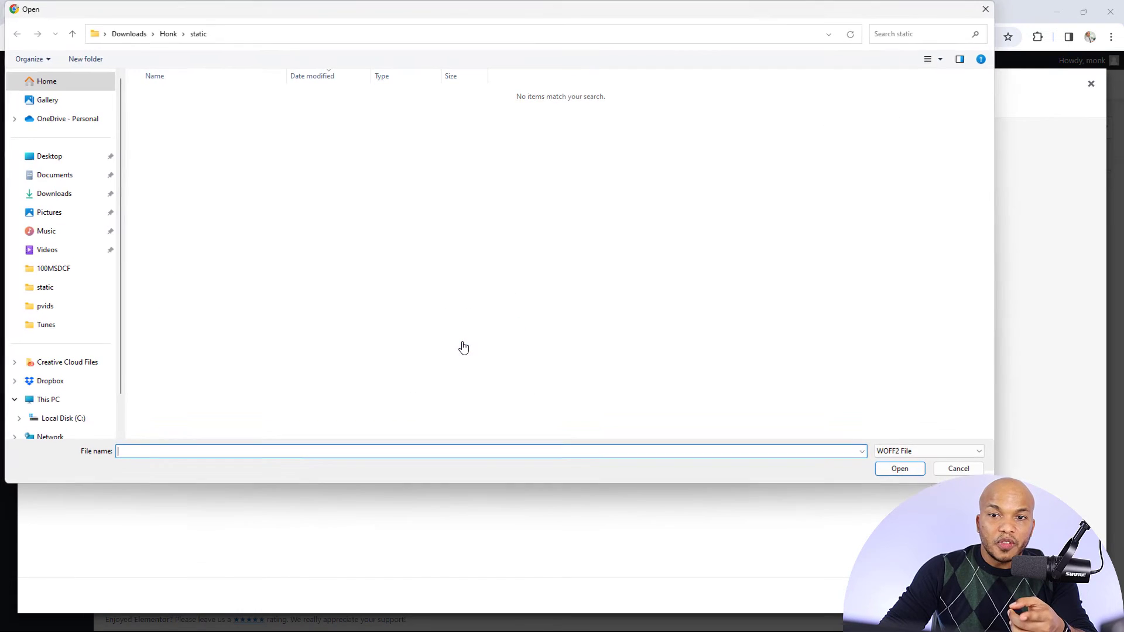
pyautogui.click(72, 199)
pyautogui.doubleClick(161, 126)
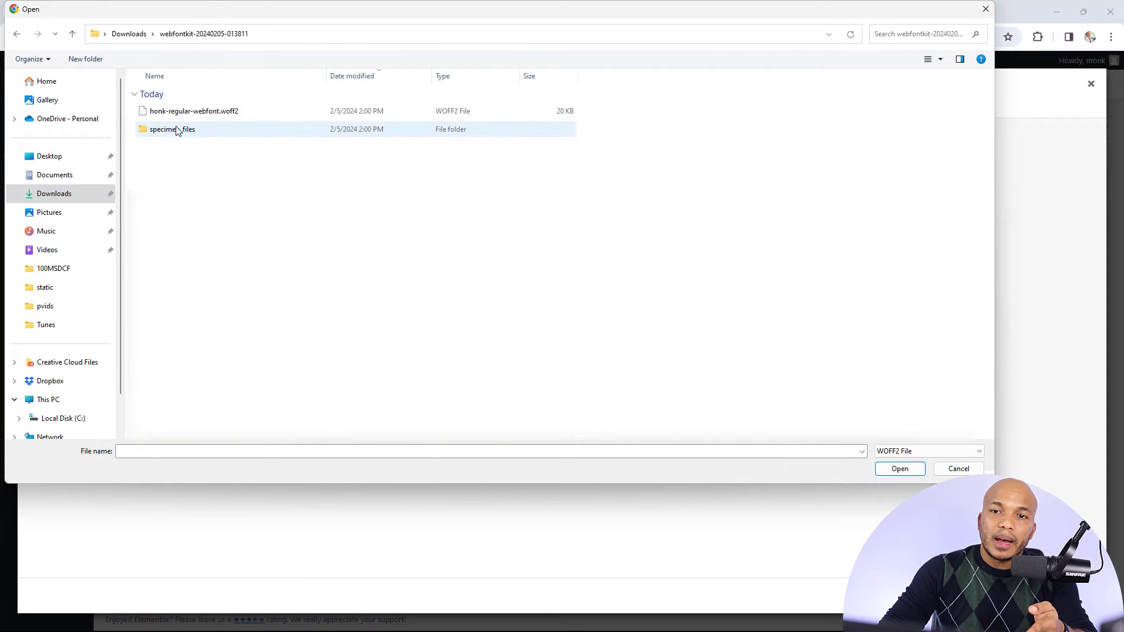
pyautogui.click(231, 114)
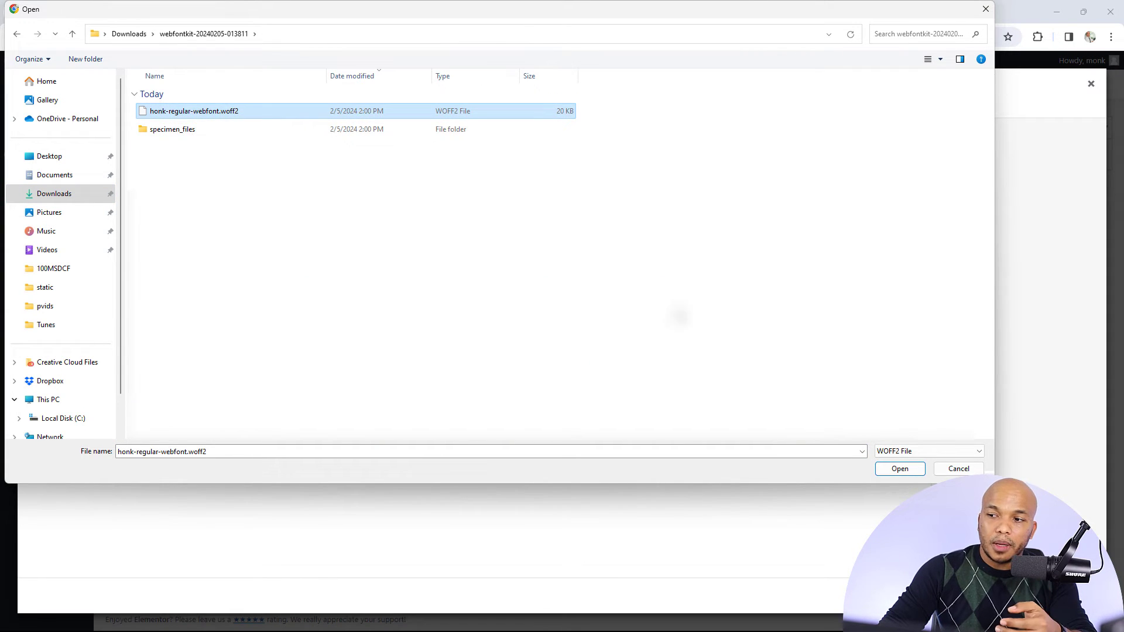
pyautogui.click(899, 468)
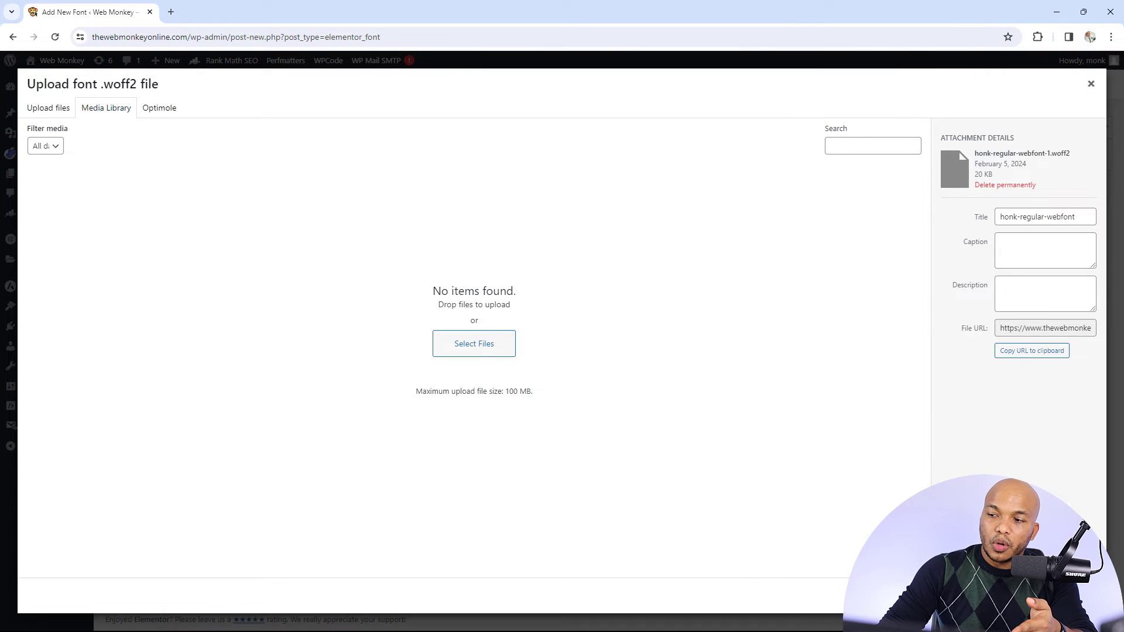
pyautogui.click(1073, 596)
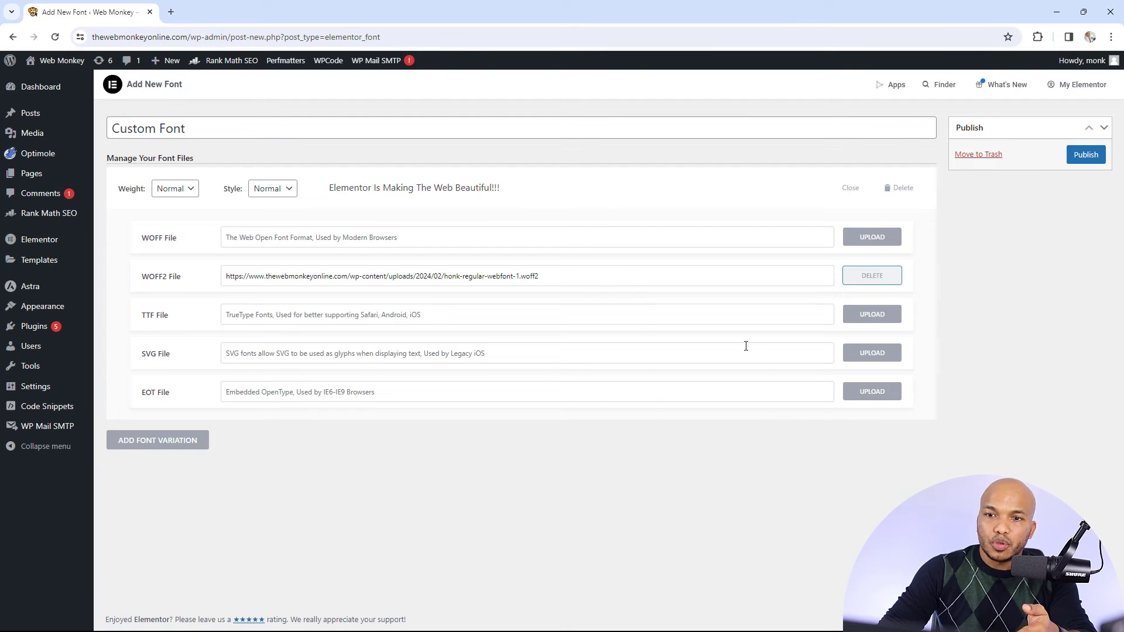
pyautogui.click(1088, 157)
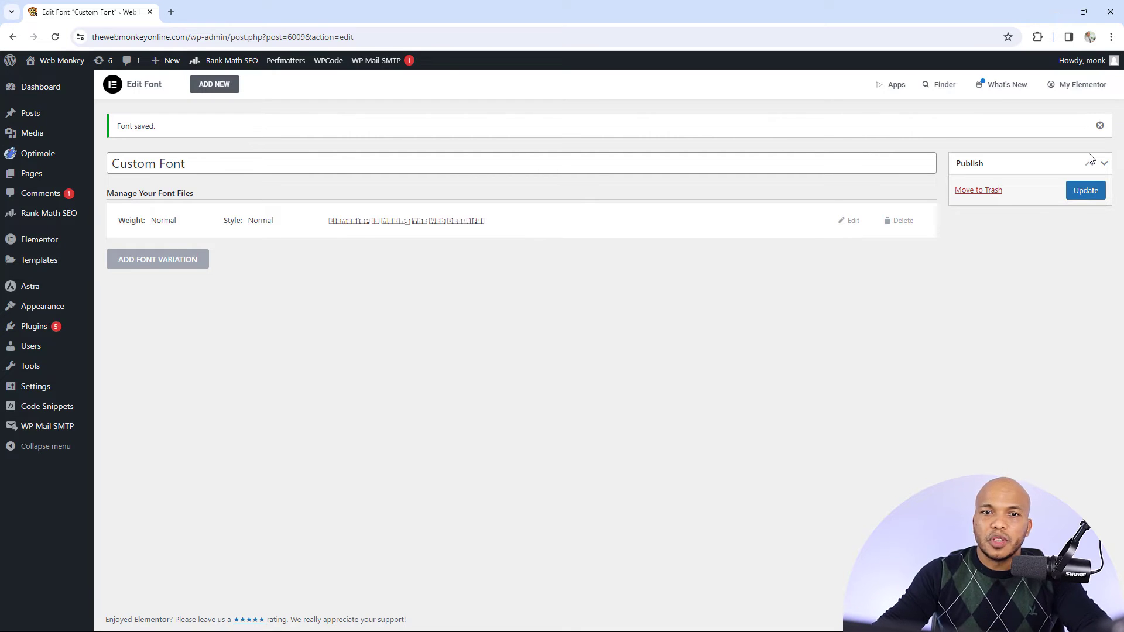
# Visit the live site in a new tab and open its HOME PAGE for editing with Elementor
pyautogui.moveTo(75, 62)
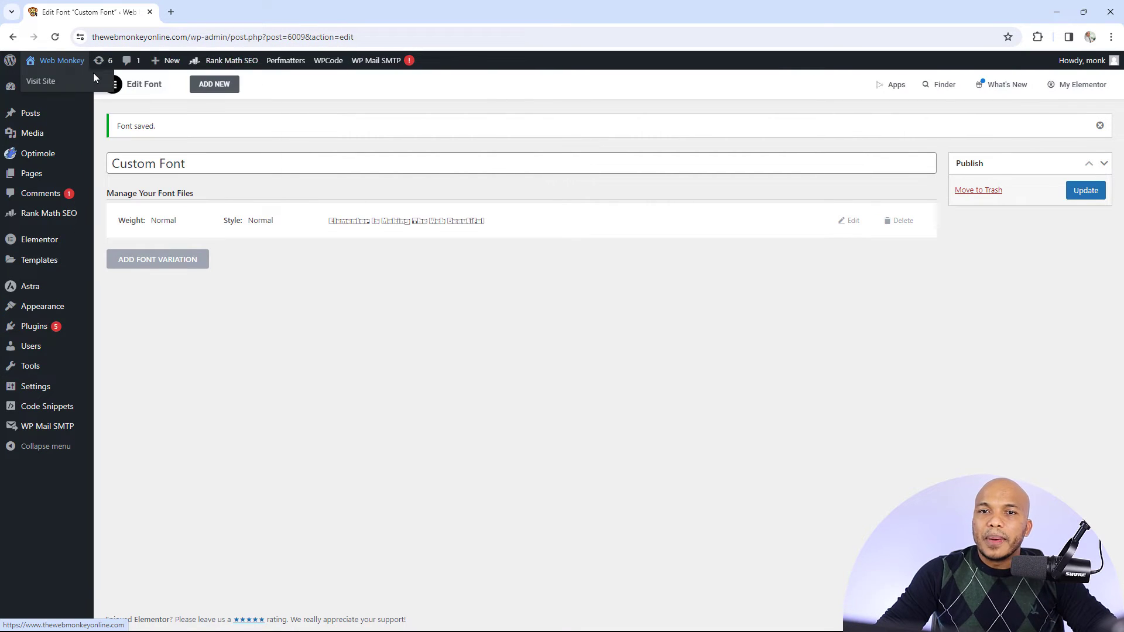
pyautogui.keyDown('ctrl'); pyautogui.click(92, 79); pyautogui.keyUp('ctrl')
pyautogui.click(201, 16)
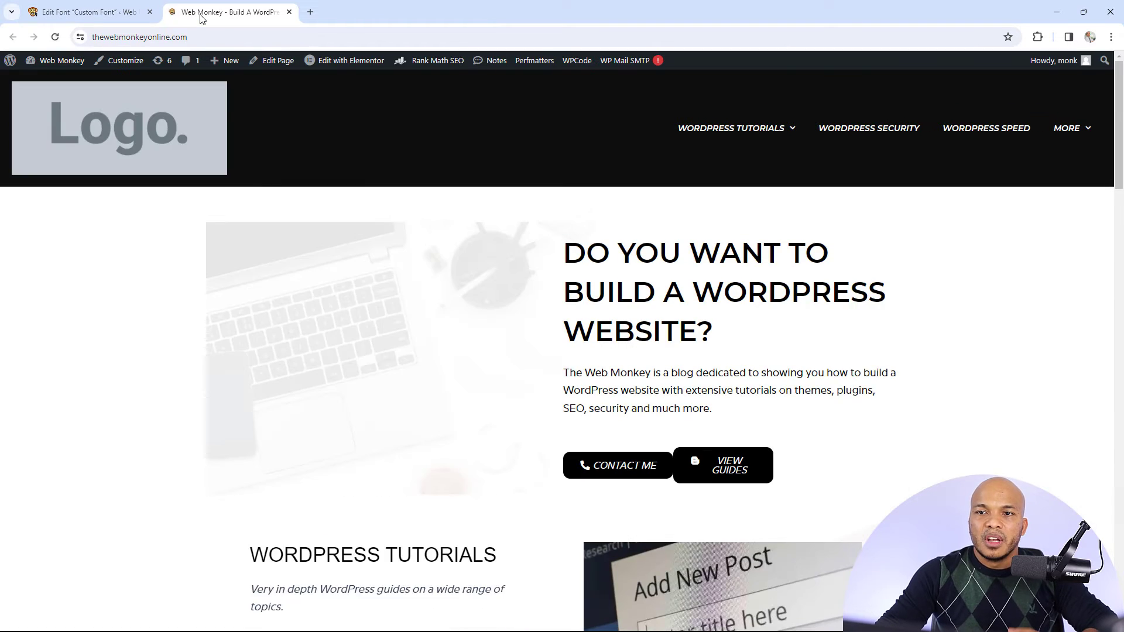
pyautogui.moveTo(332, 58)
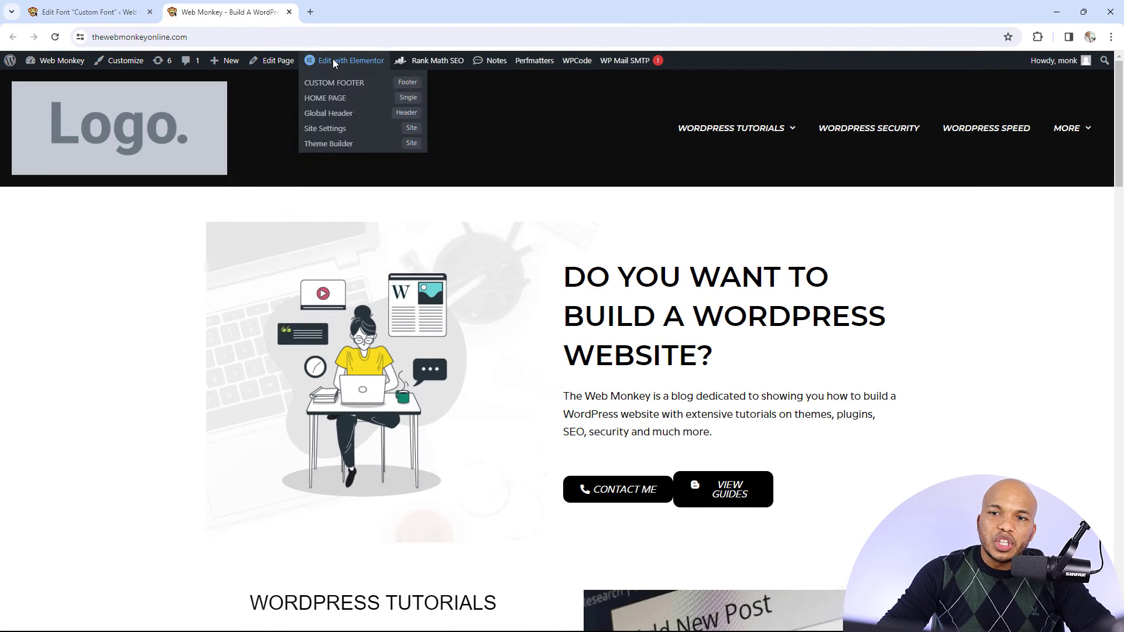
pyautogui.click(325, 98)
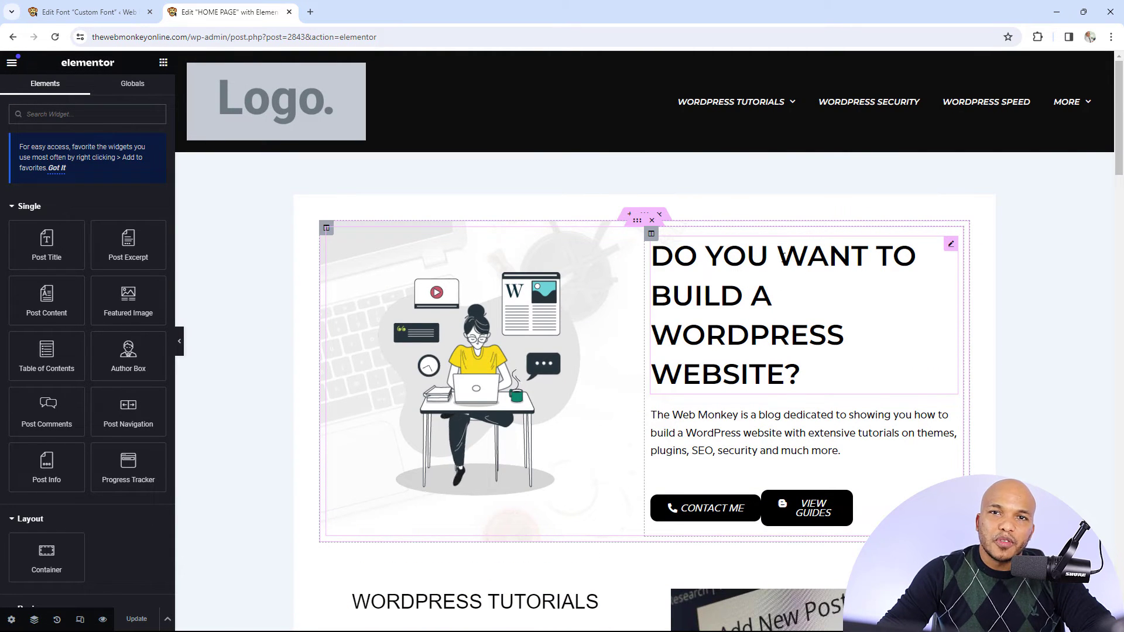
# Set the font family of the "Do you want to build a WordPress website?" heading to Custom Font
pyautogui.moveTo(952, 246); pyautogui.dragTo(930, 240)
pyautogui.click(94, 89)
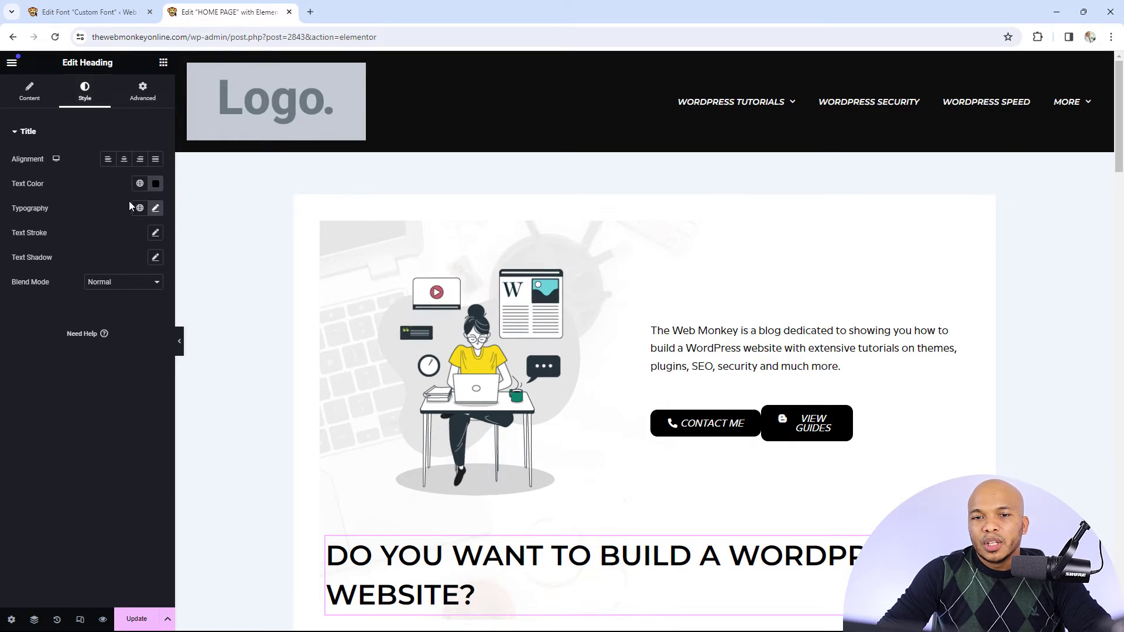
pyautogui.click(155, 209)
pyautogui.click(119, 264)
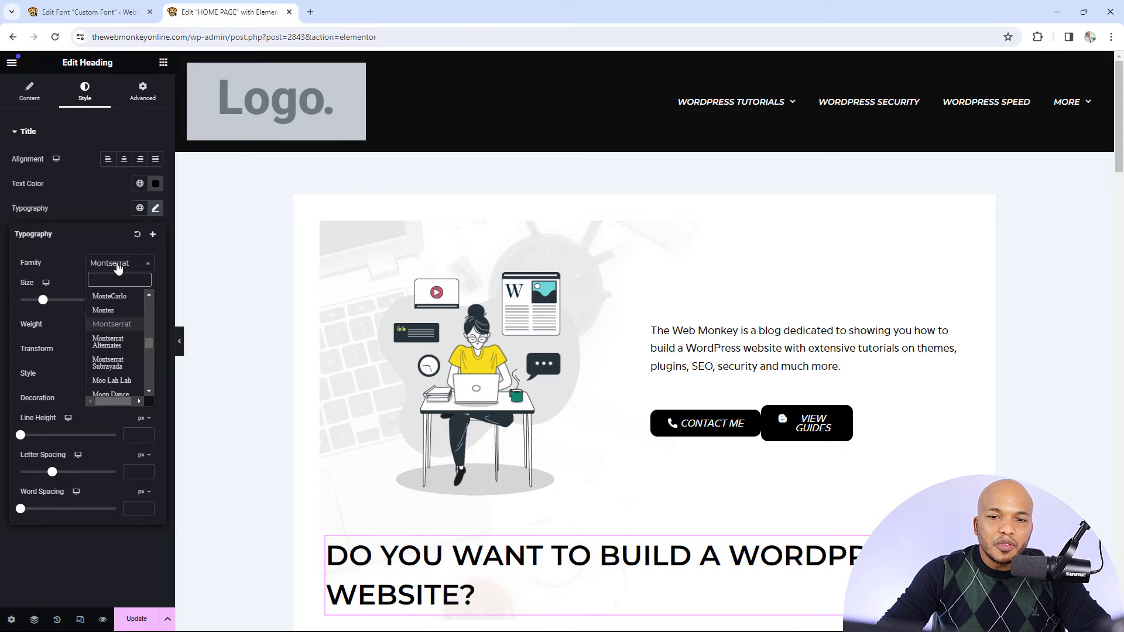
pyautogui.write('cus')
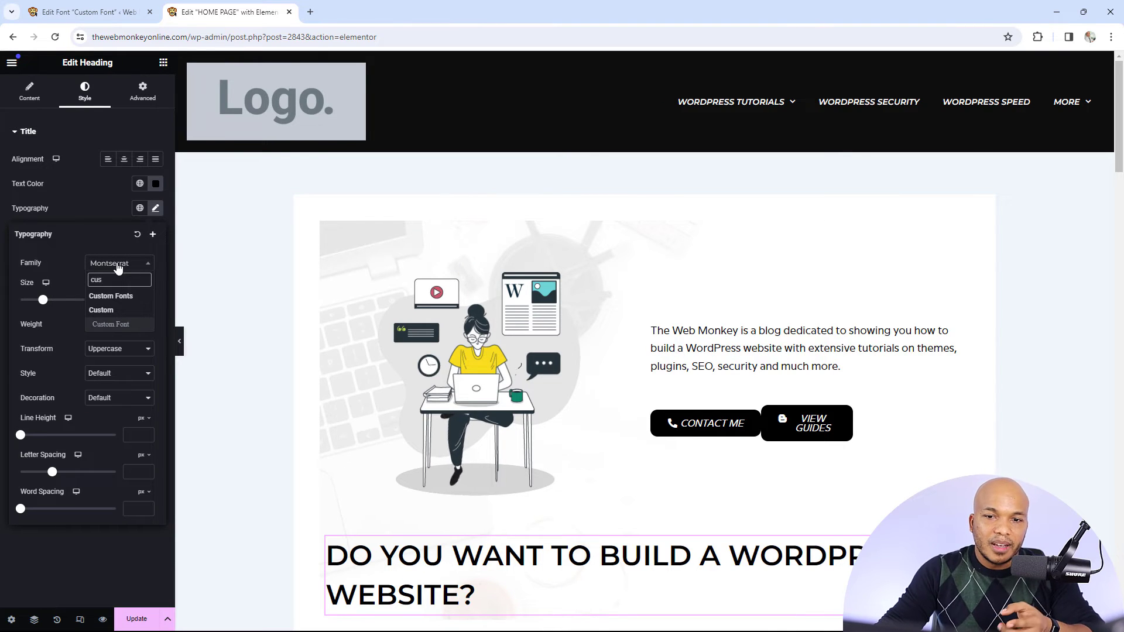
pyautogui.click(110, 325)
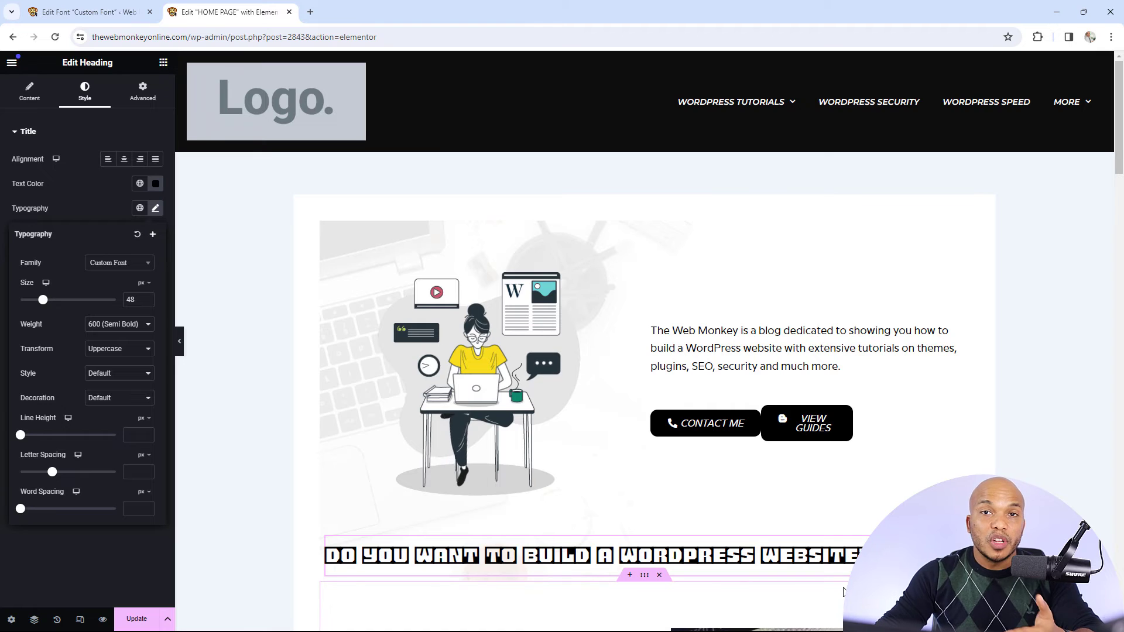
pyautogui.click(1048, 515)
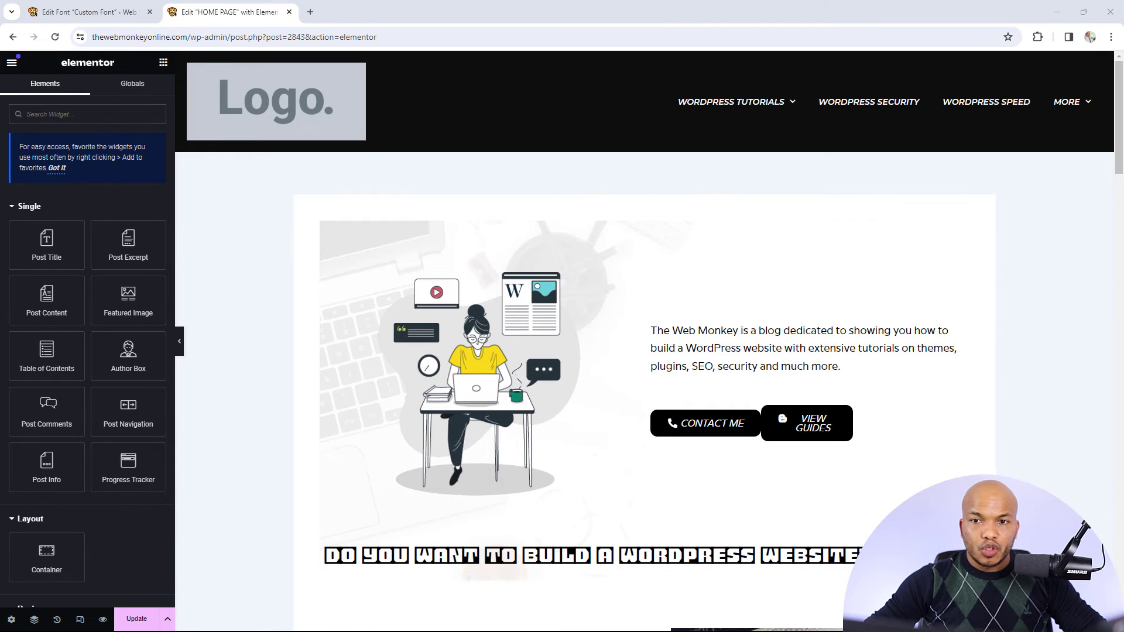
# Switch to the Blue•Spring site's browser window, maximize it and open the global typography settings in the theme customizer
pyautogui.moveTo(0, 132); pyautogui.dragTo(377, 191)
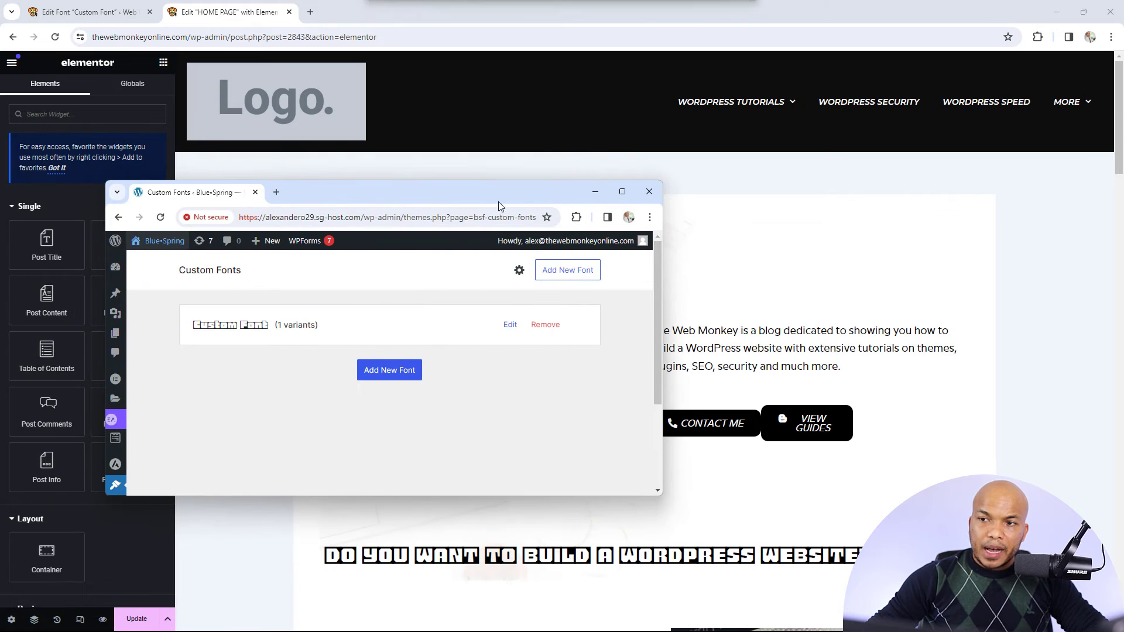
pyautogui.click(622, 192)
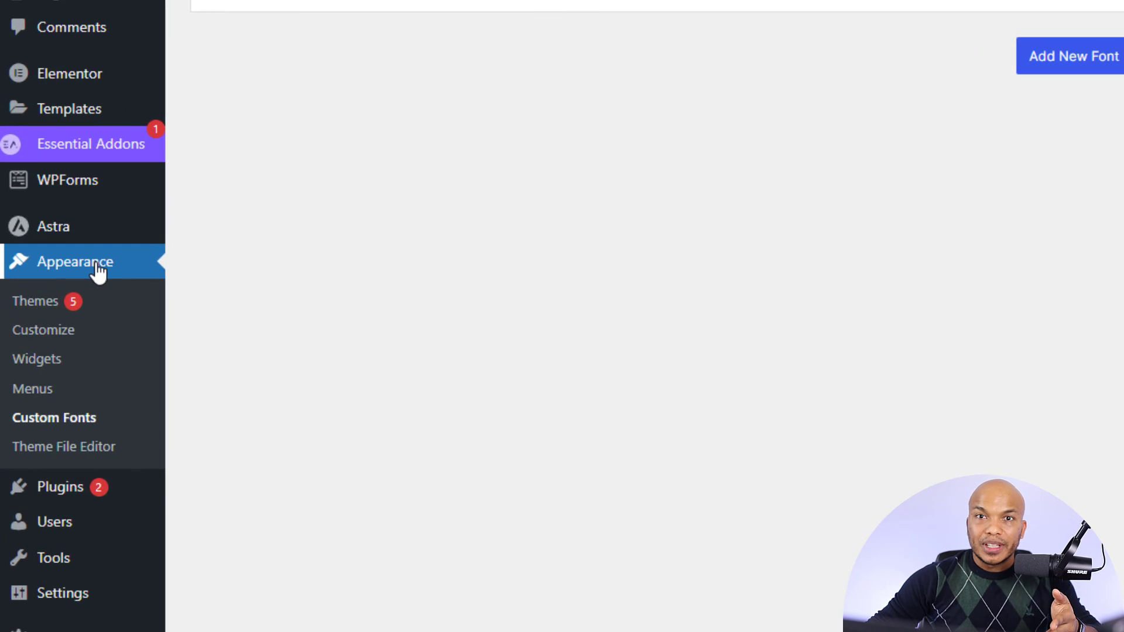
pyautogui.click(74, 333)
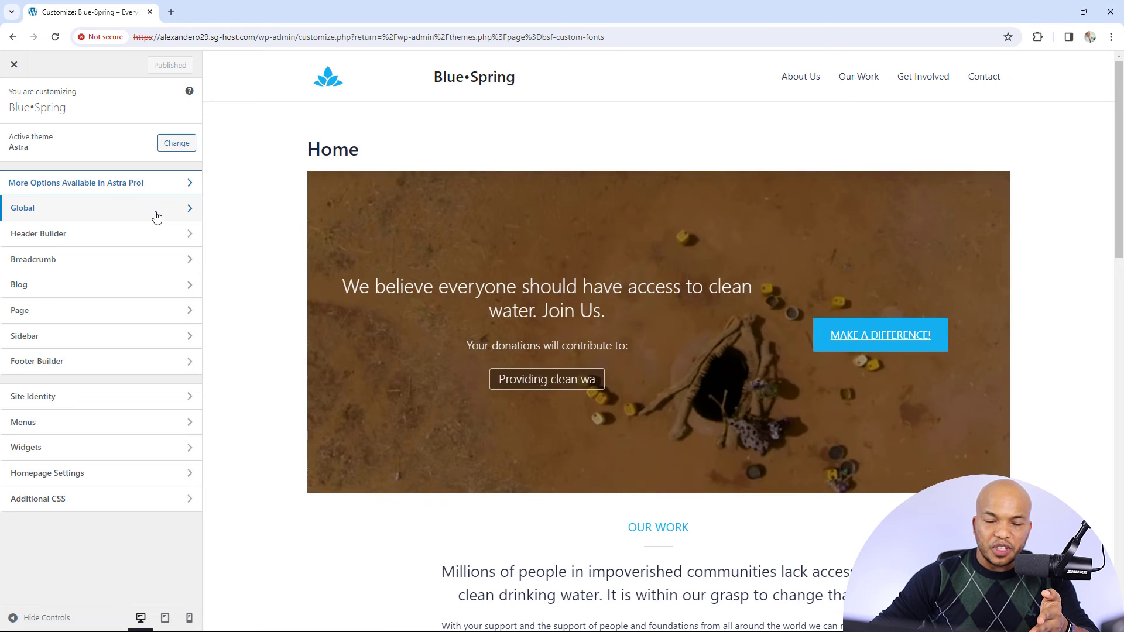
pyautogui.click(155, 216)
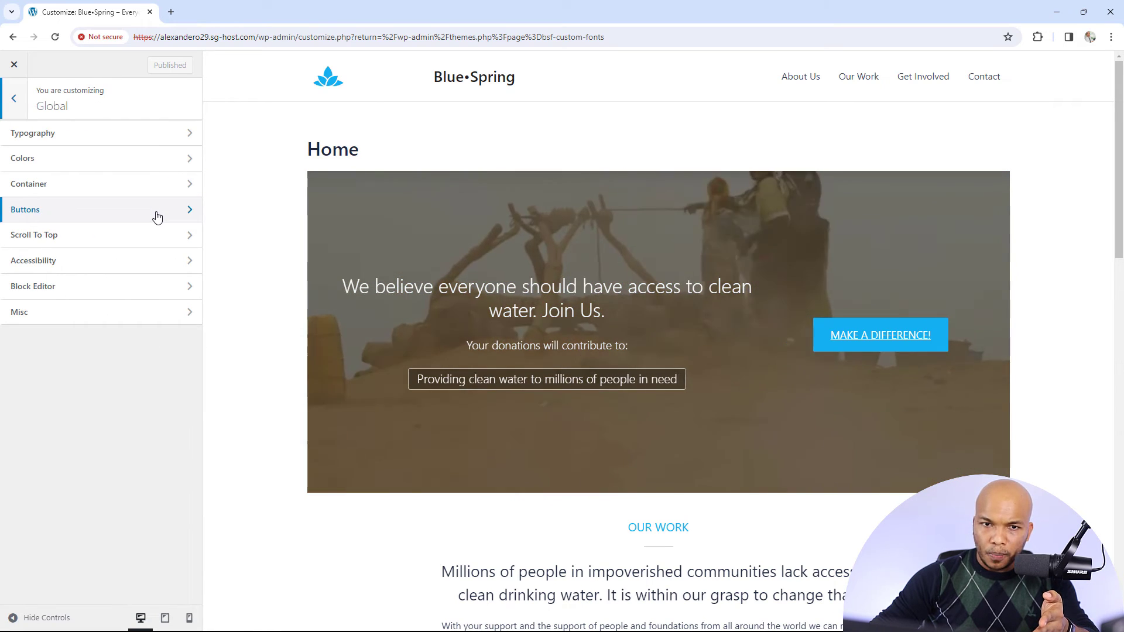
pyautogui.click(82, 139)
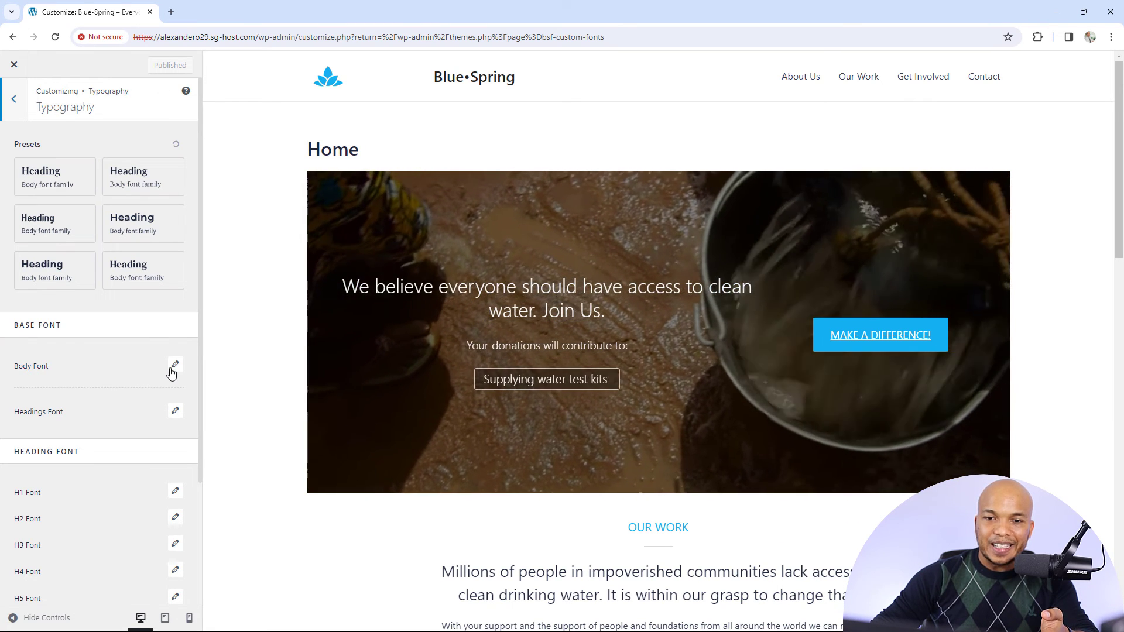
# Set the body font's family to Custom Font in the base font settings
pyautogui.click(175, 366)
pyautogui.click(175, 367)
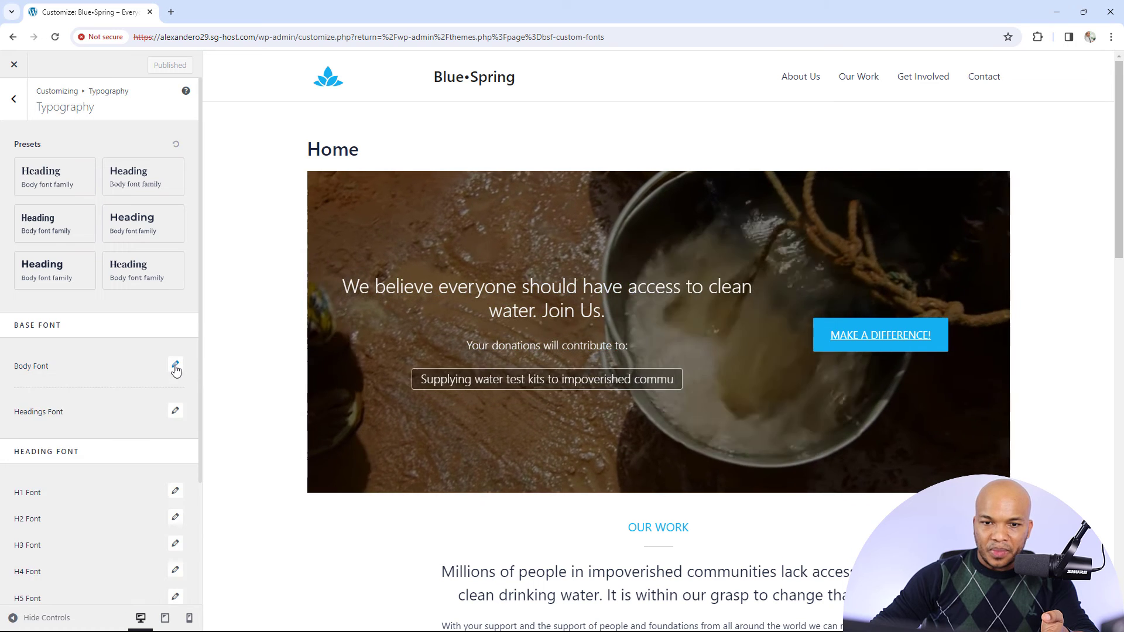
pyautogui.click(175, 367)
pyautogui.click(67, 416)
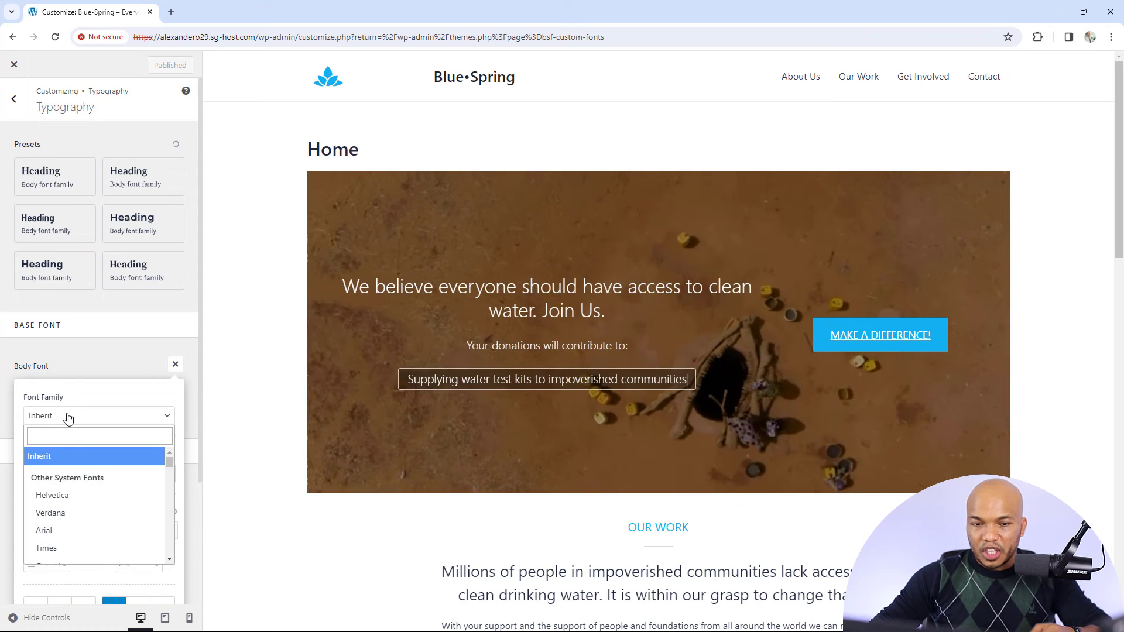
pyautogui.write('cus')
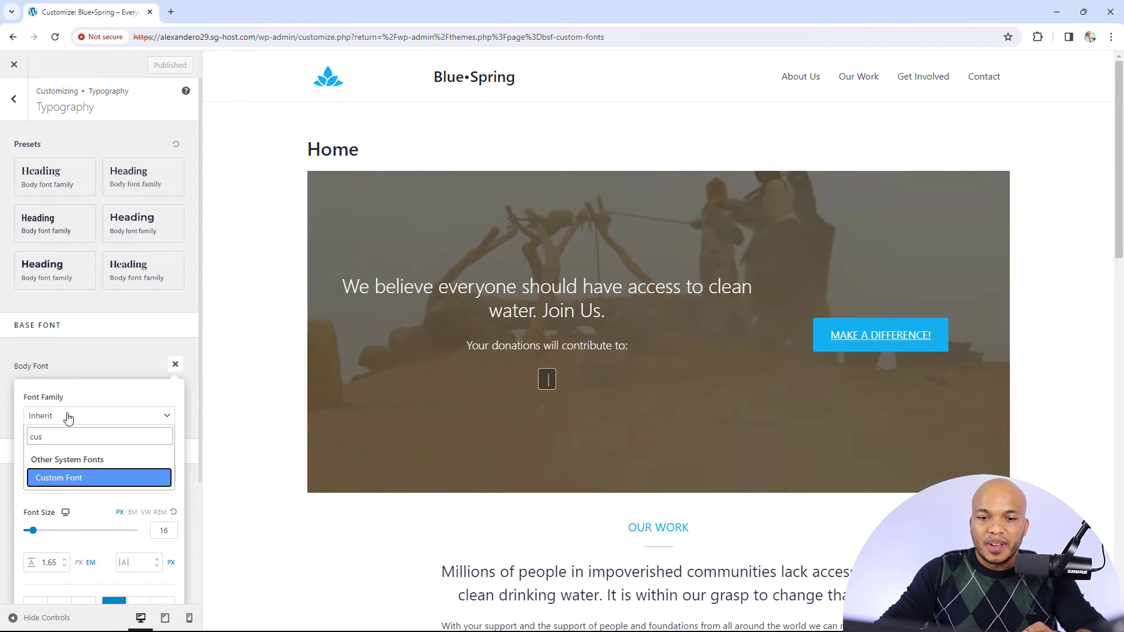
pyautogui.click(67, 482)
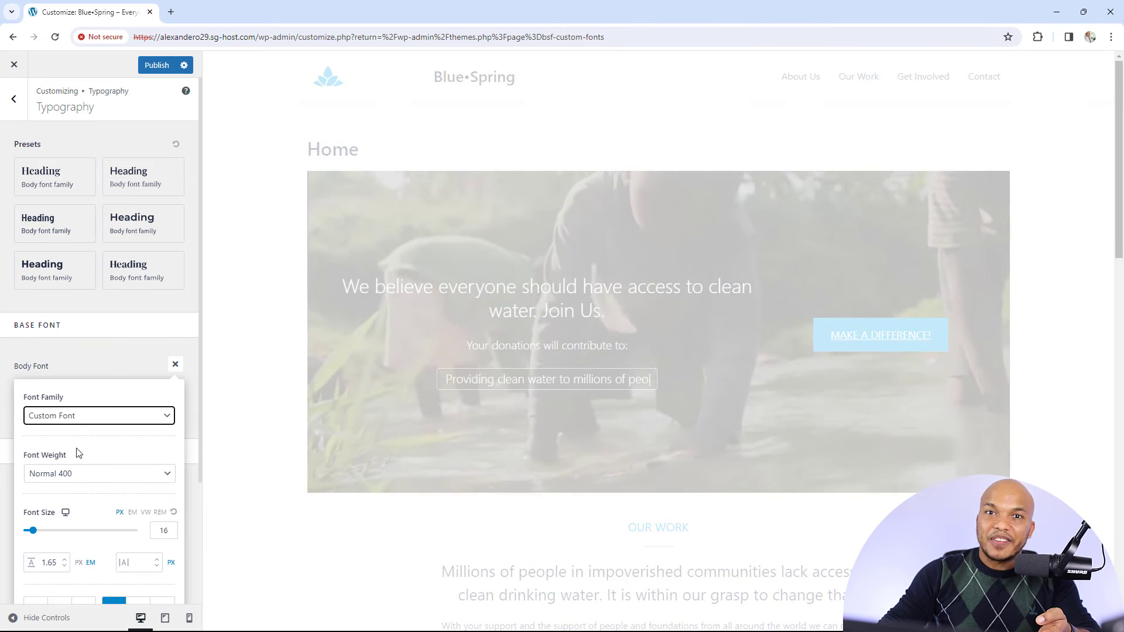